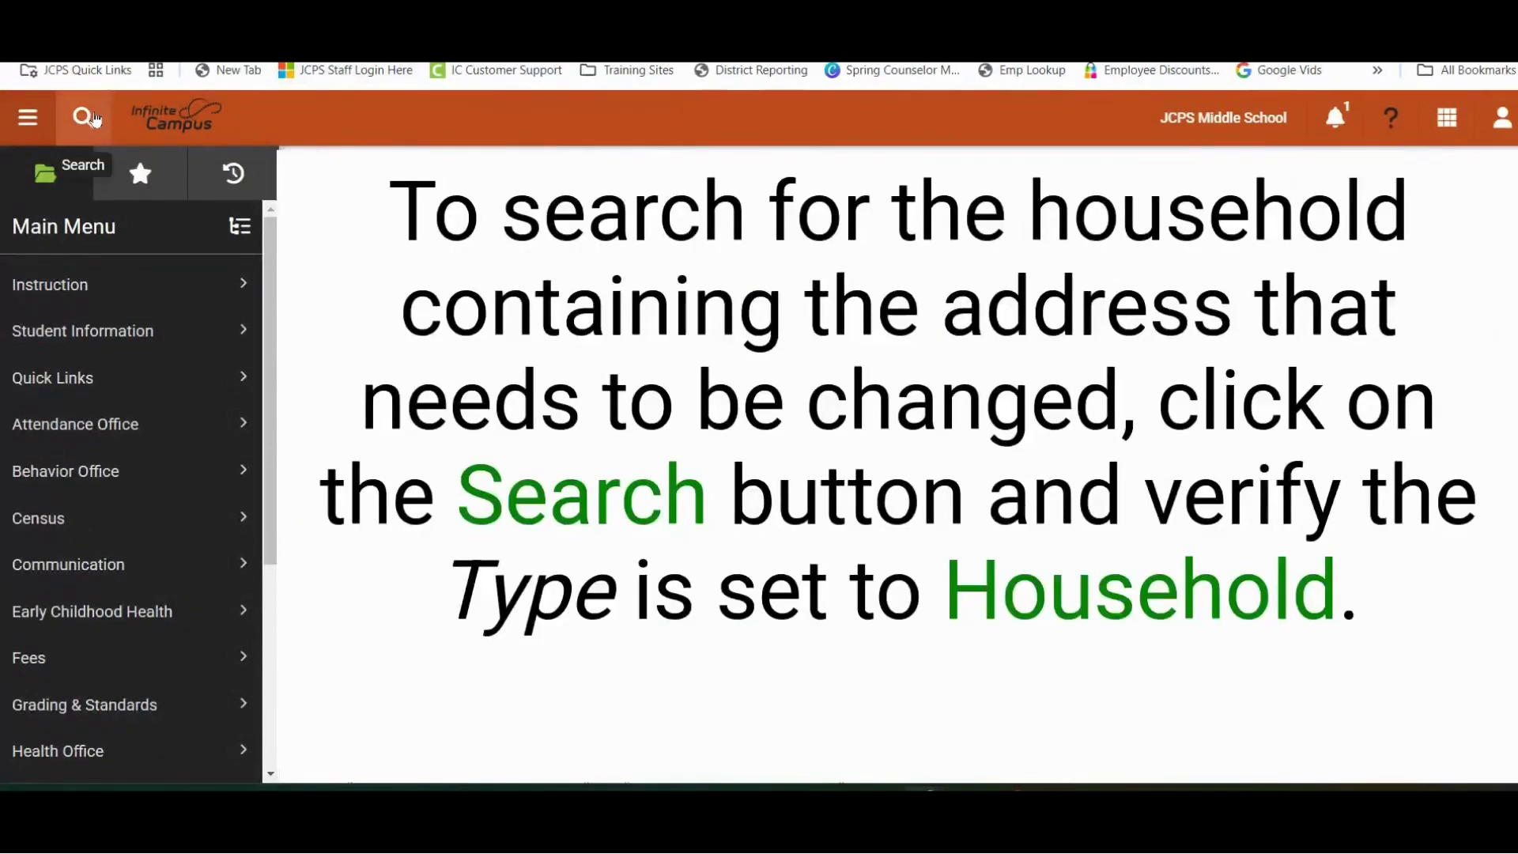
click(91, 118)
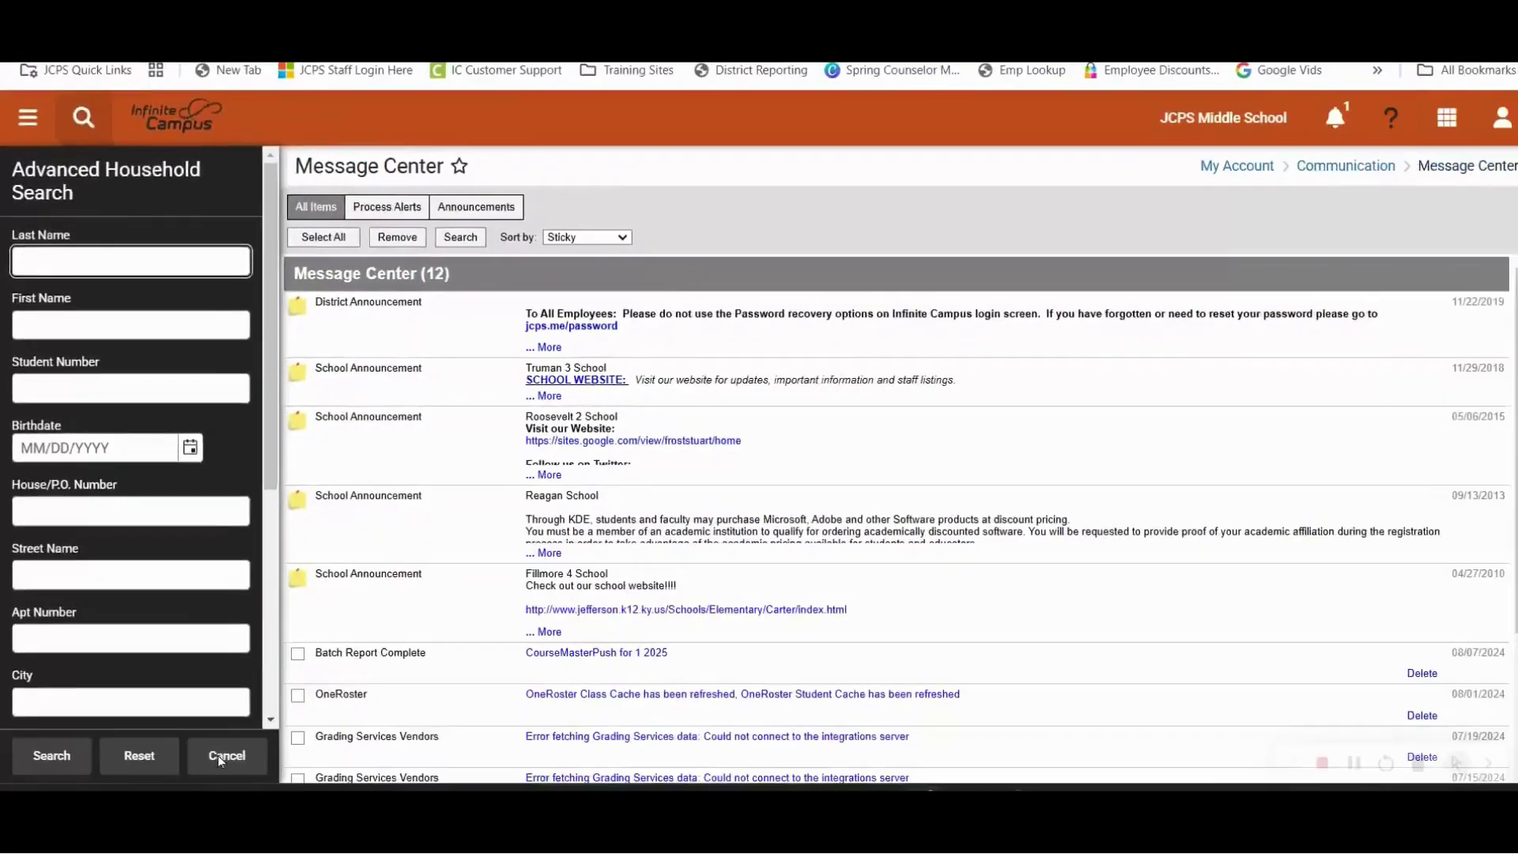
click(93, 389)
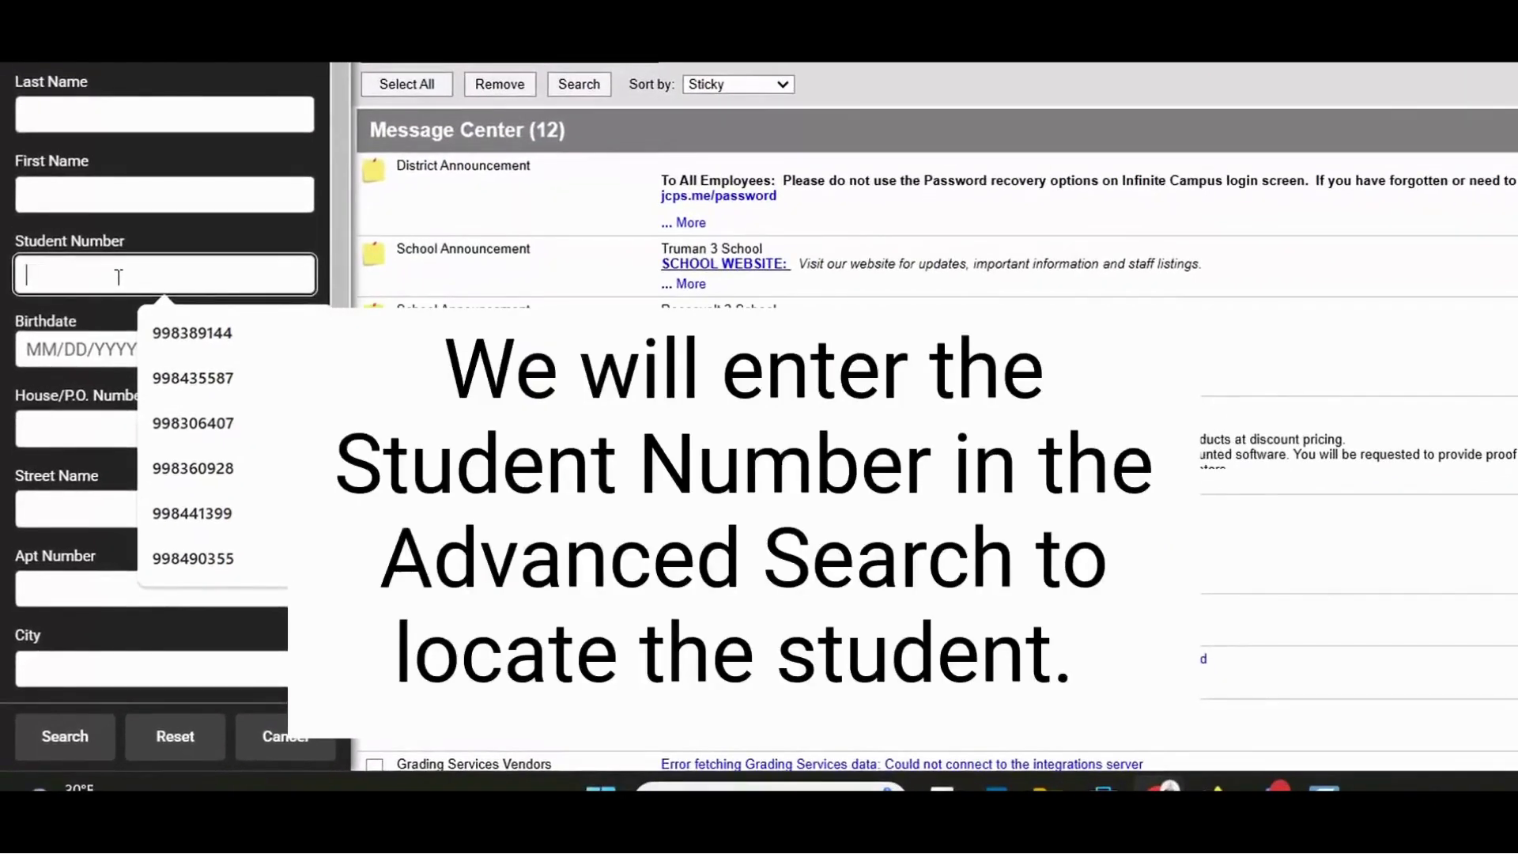
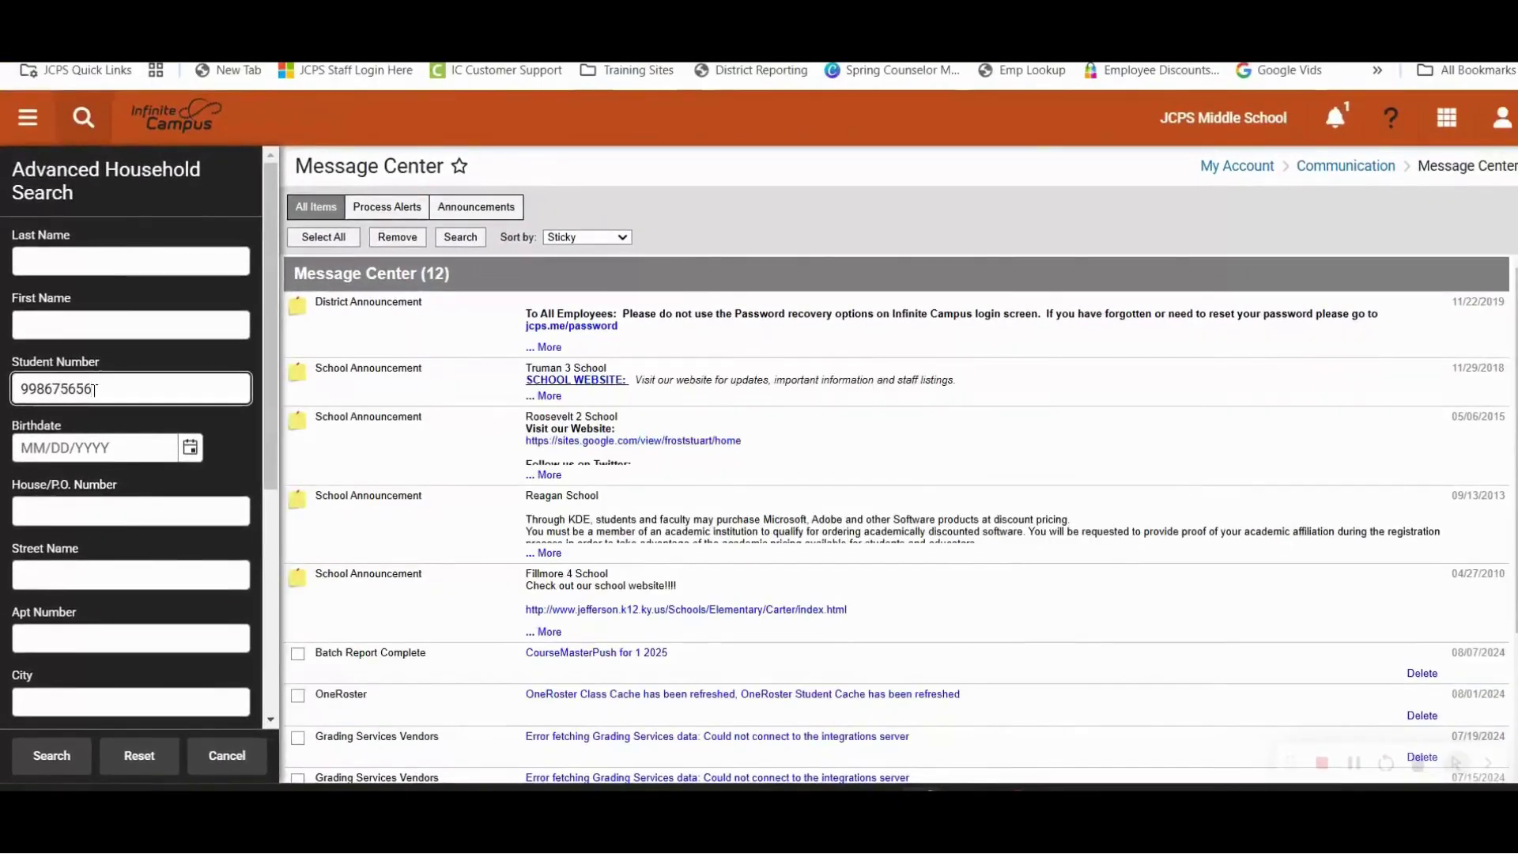
click(50, 756)
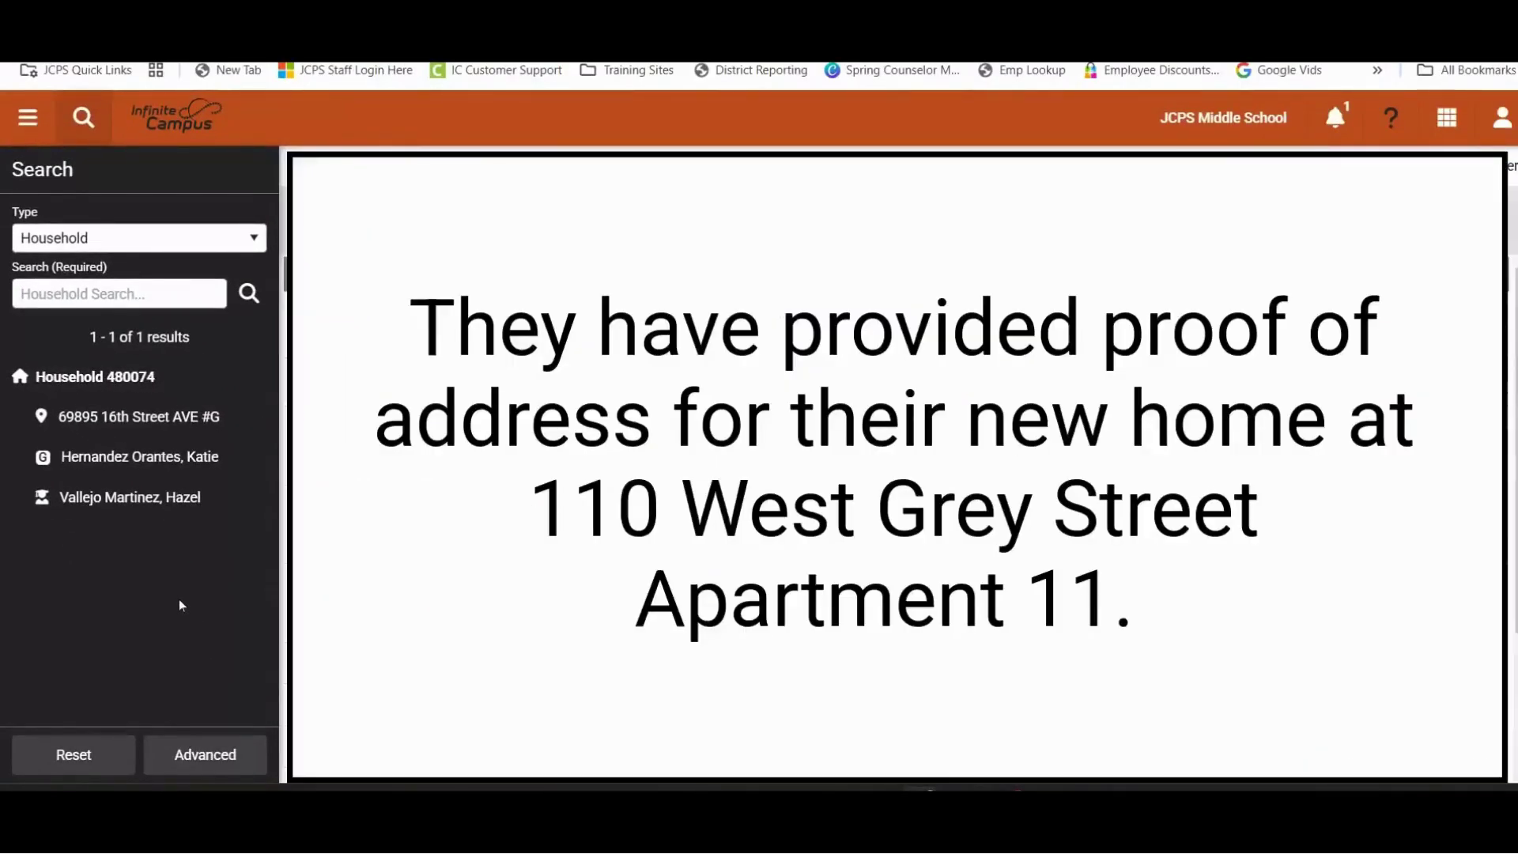
click(114, 375)
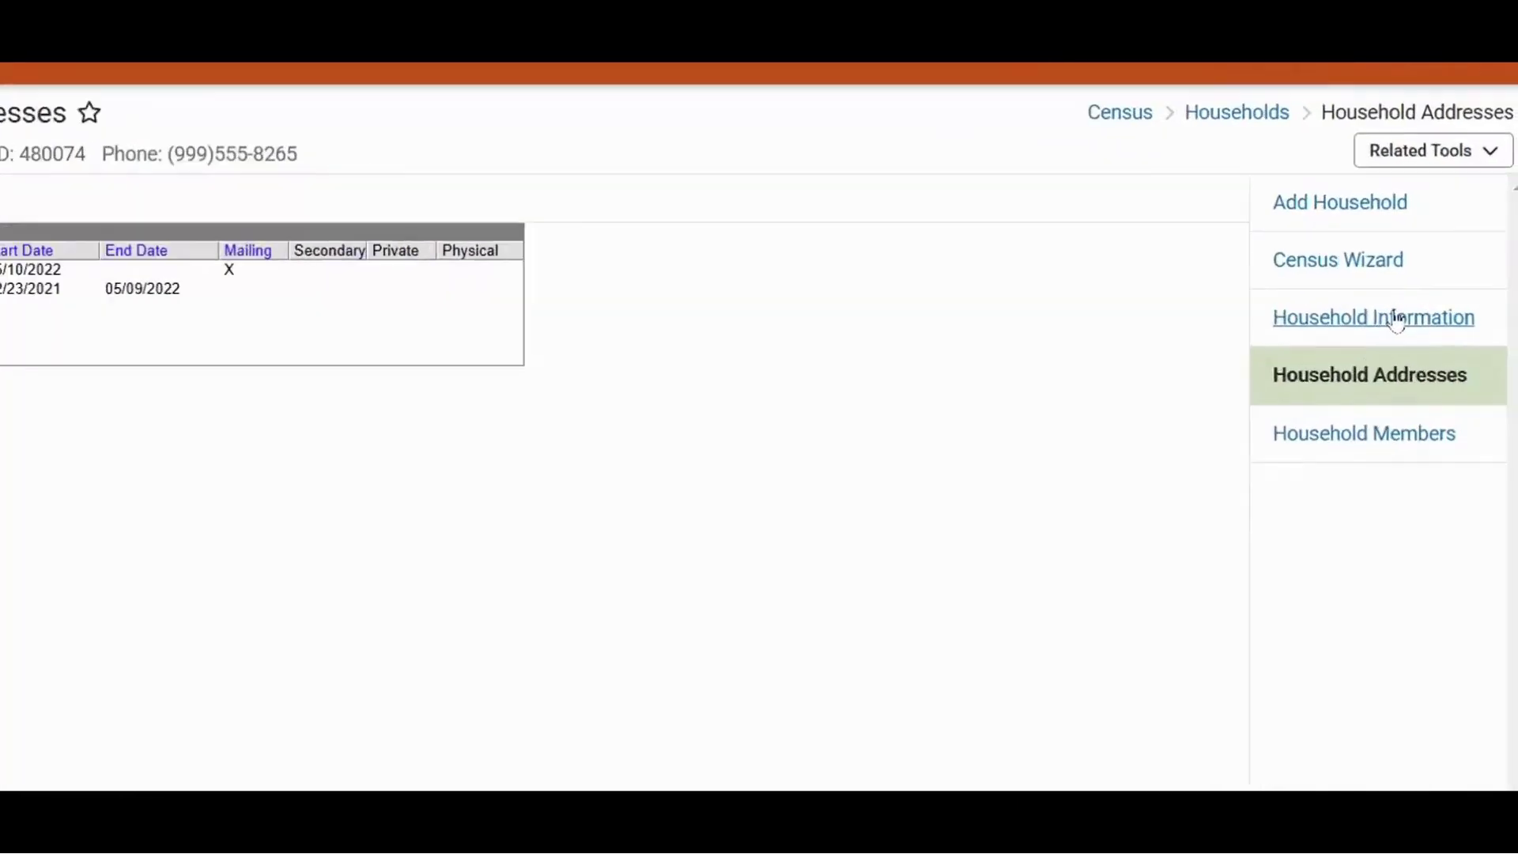
click(1432, 313)
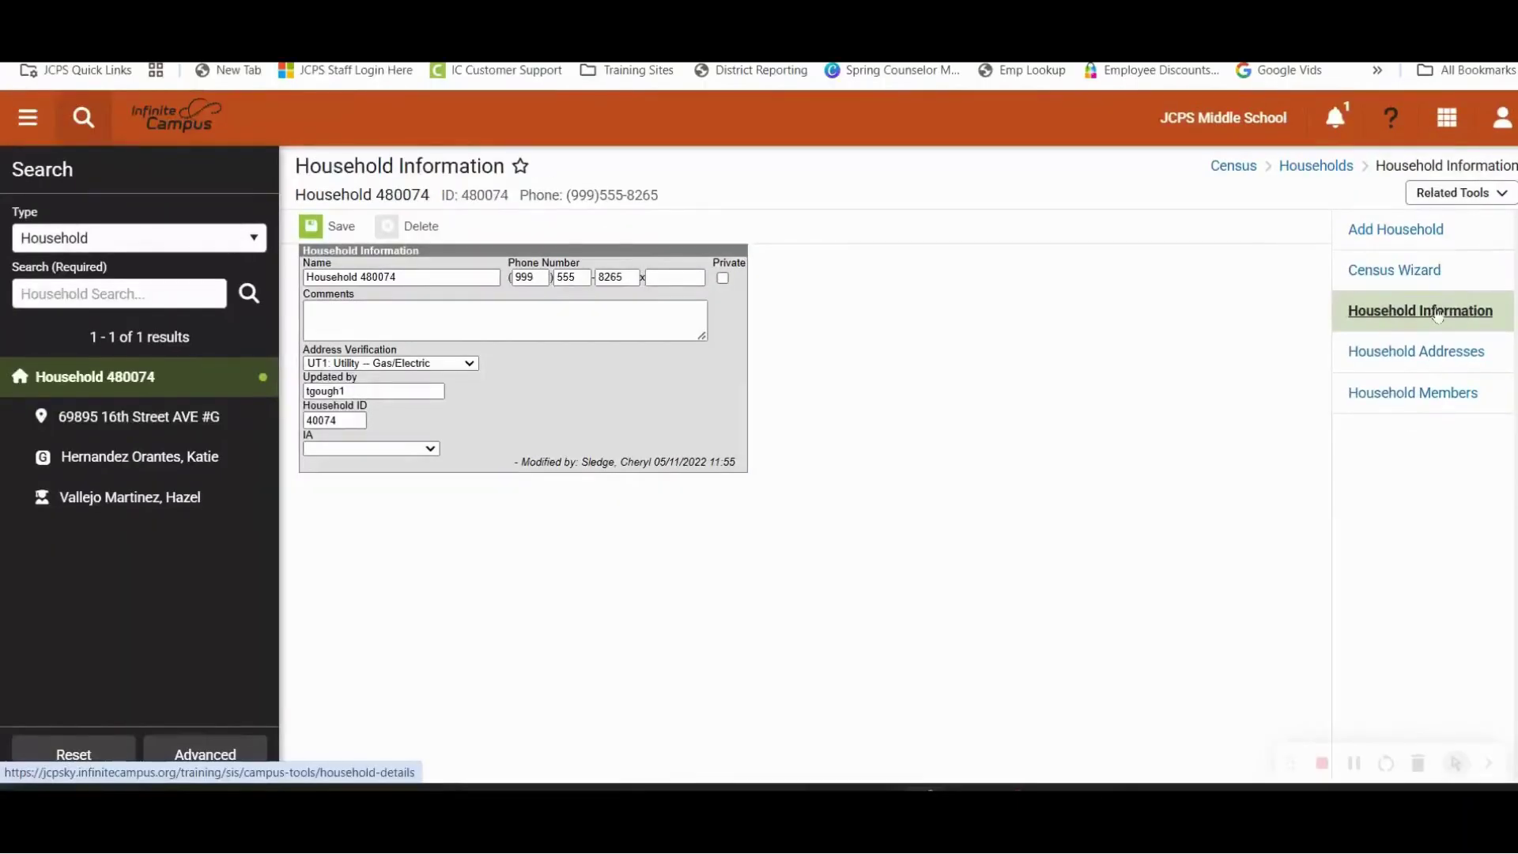
click(283, 327)
text(Change address per utilit)
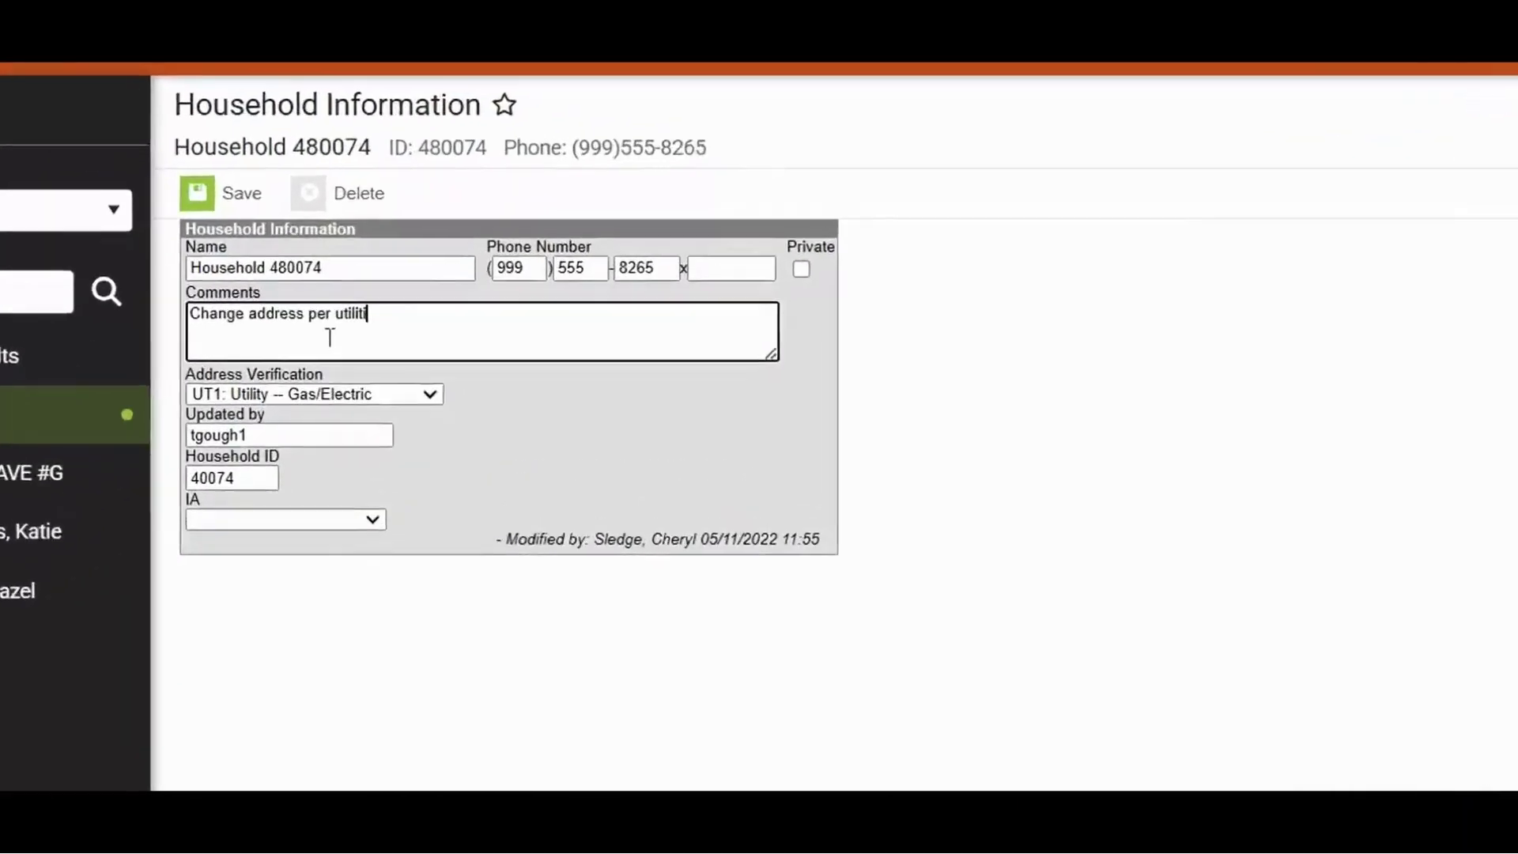
text(ity bu)
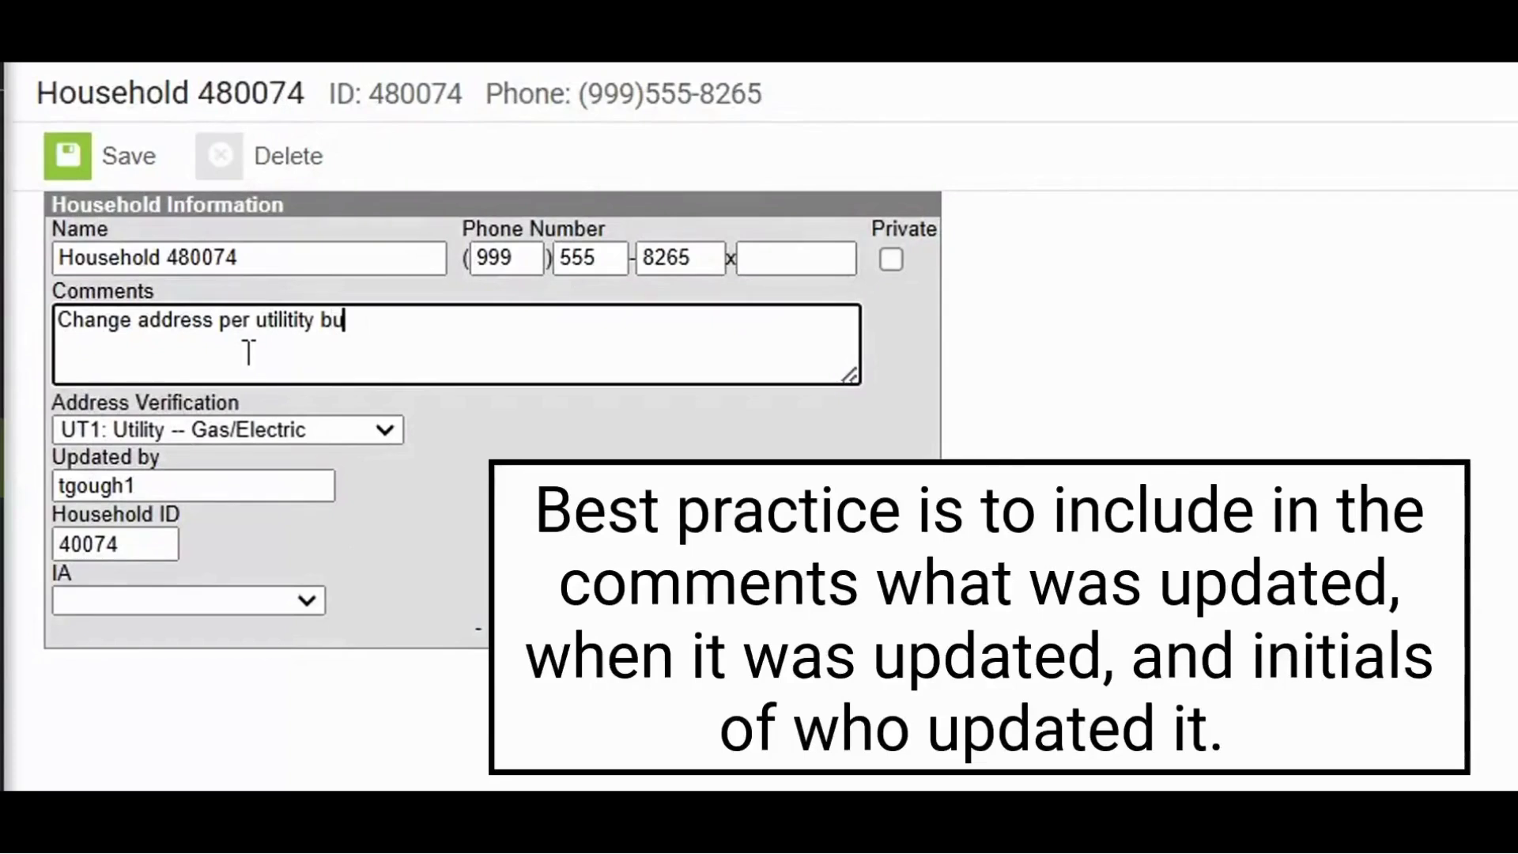
key(BackSpace)
text(ill 2/13/25 - ALM)
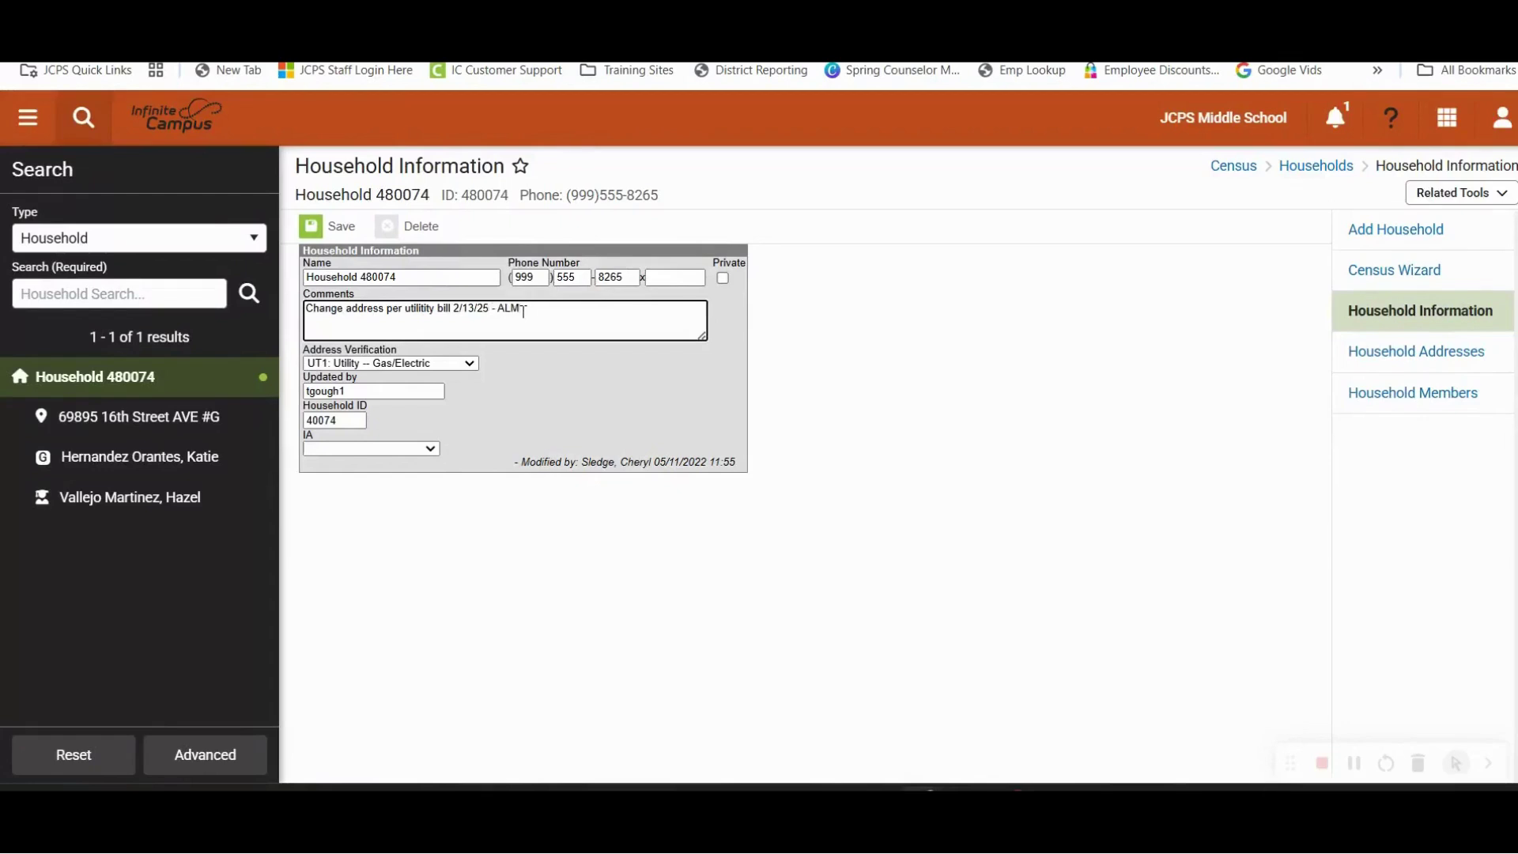
click(310, 227)
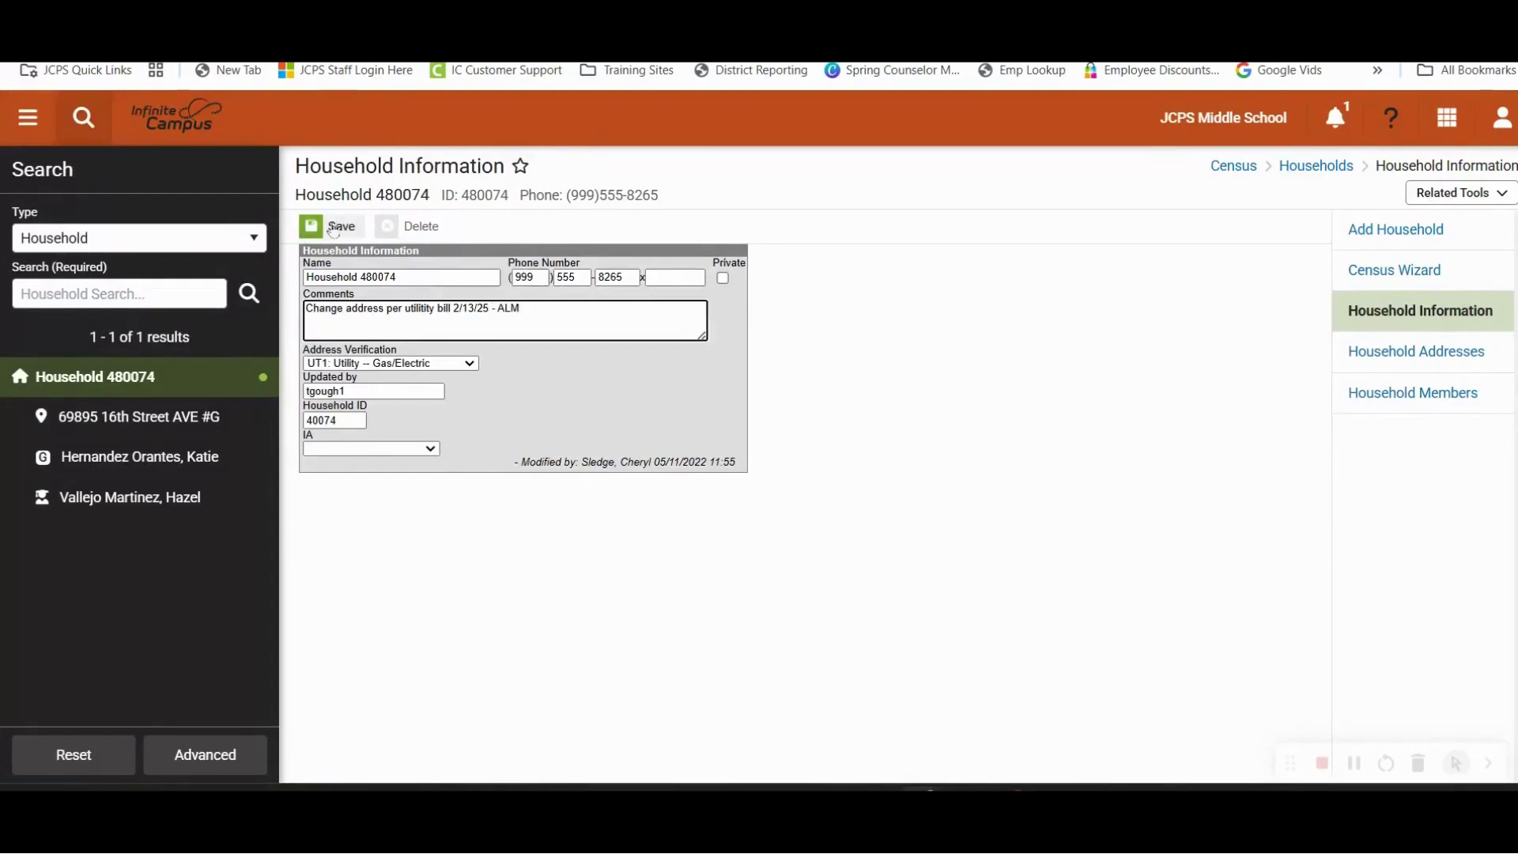
click(1410, 353)
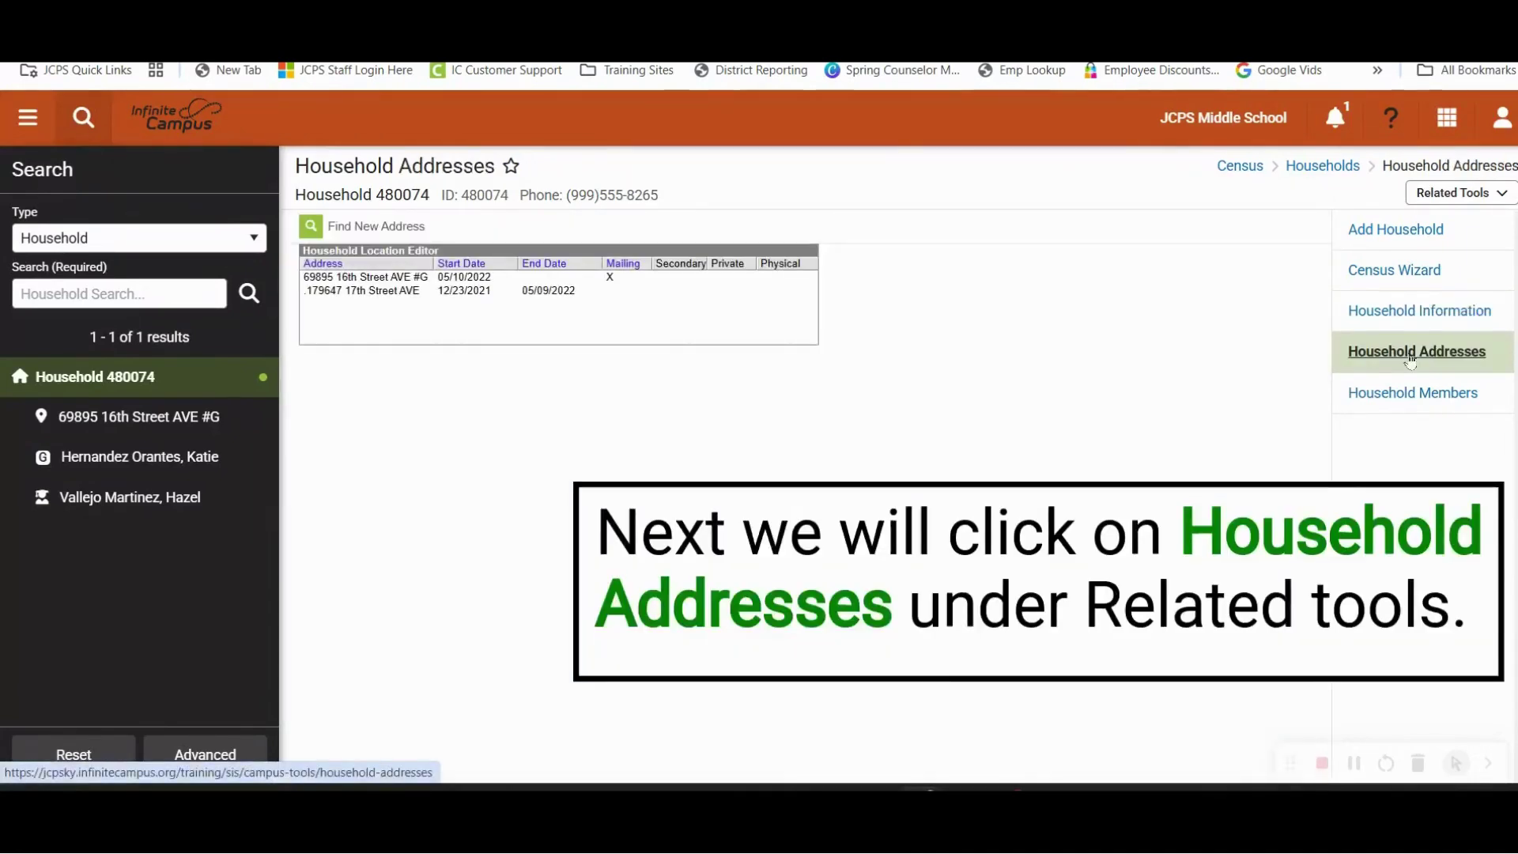
click(373, 227)
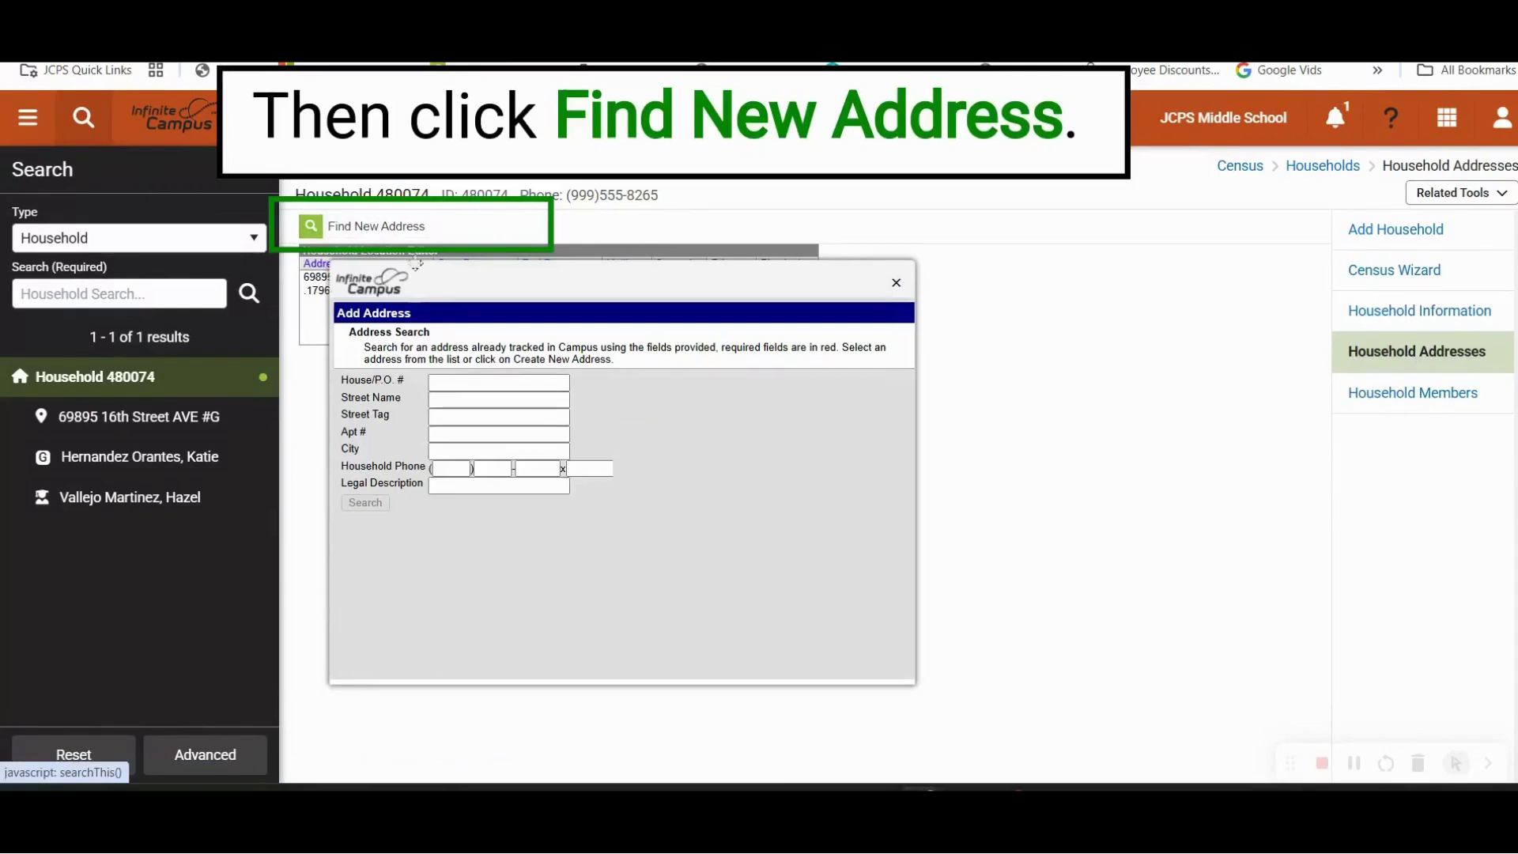
click(455, 383)
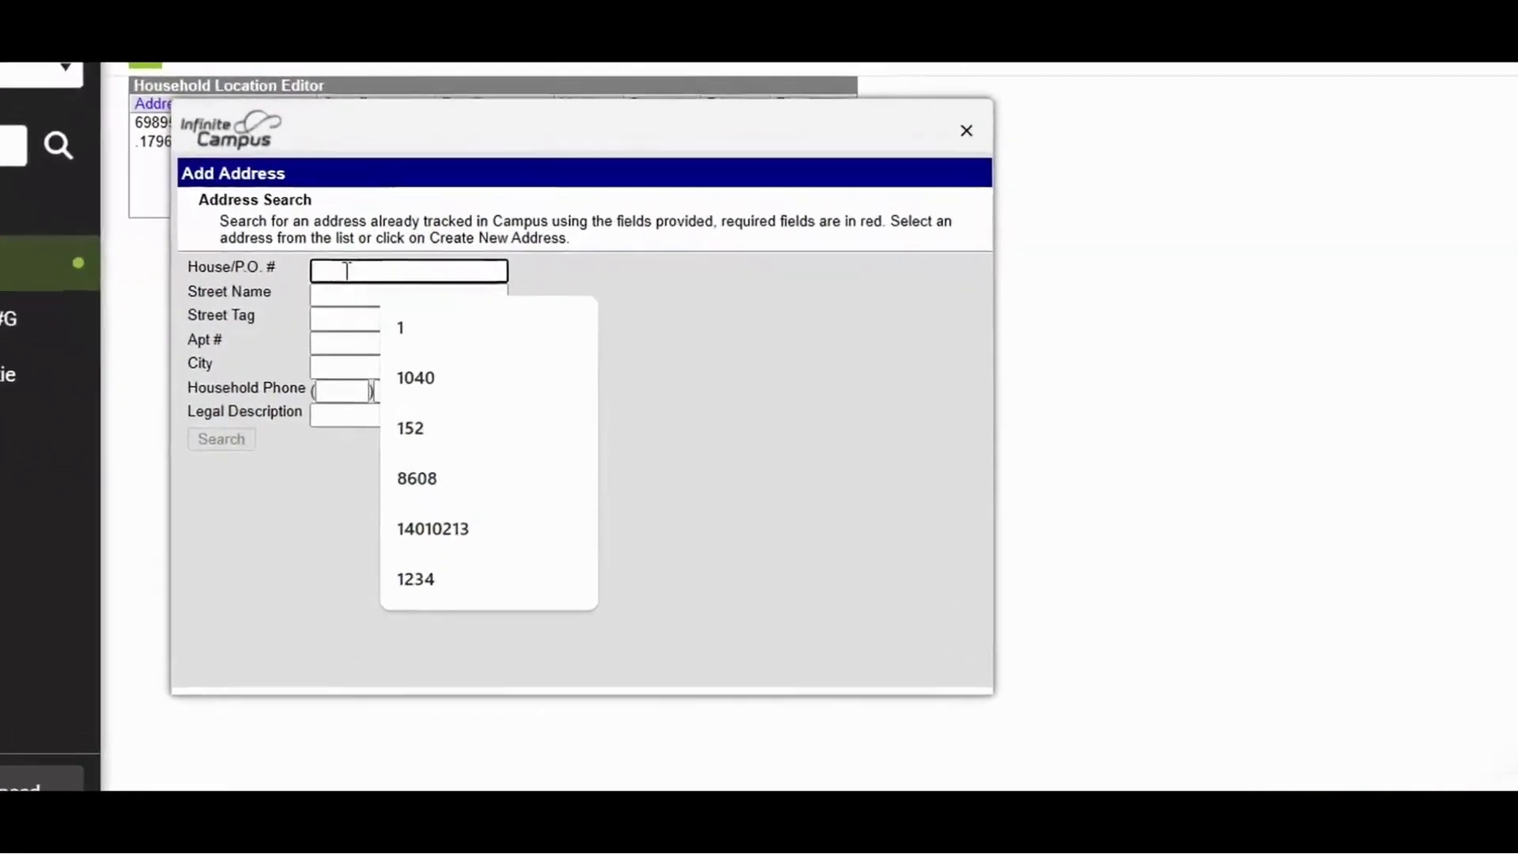
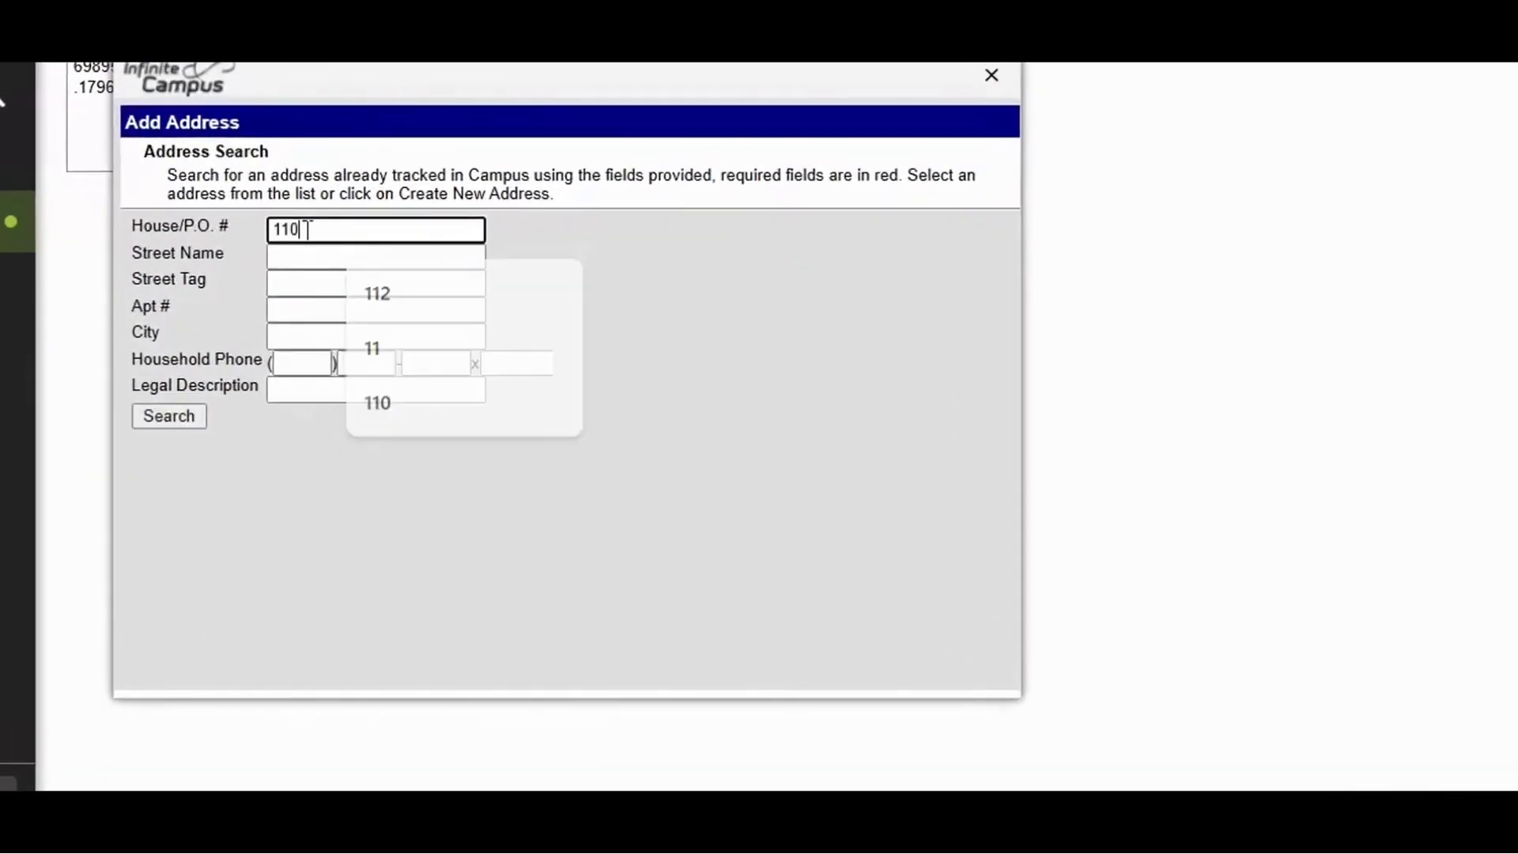
click(311, 252)
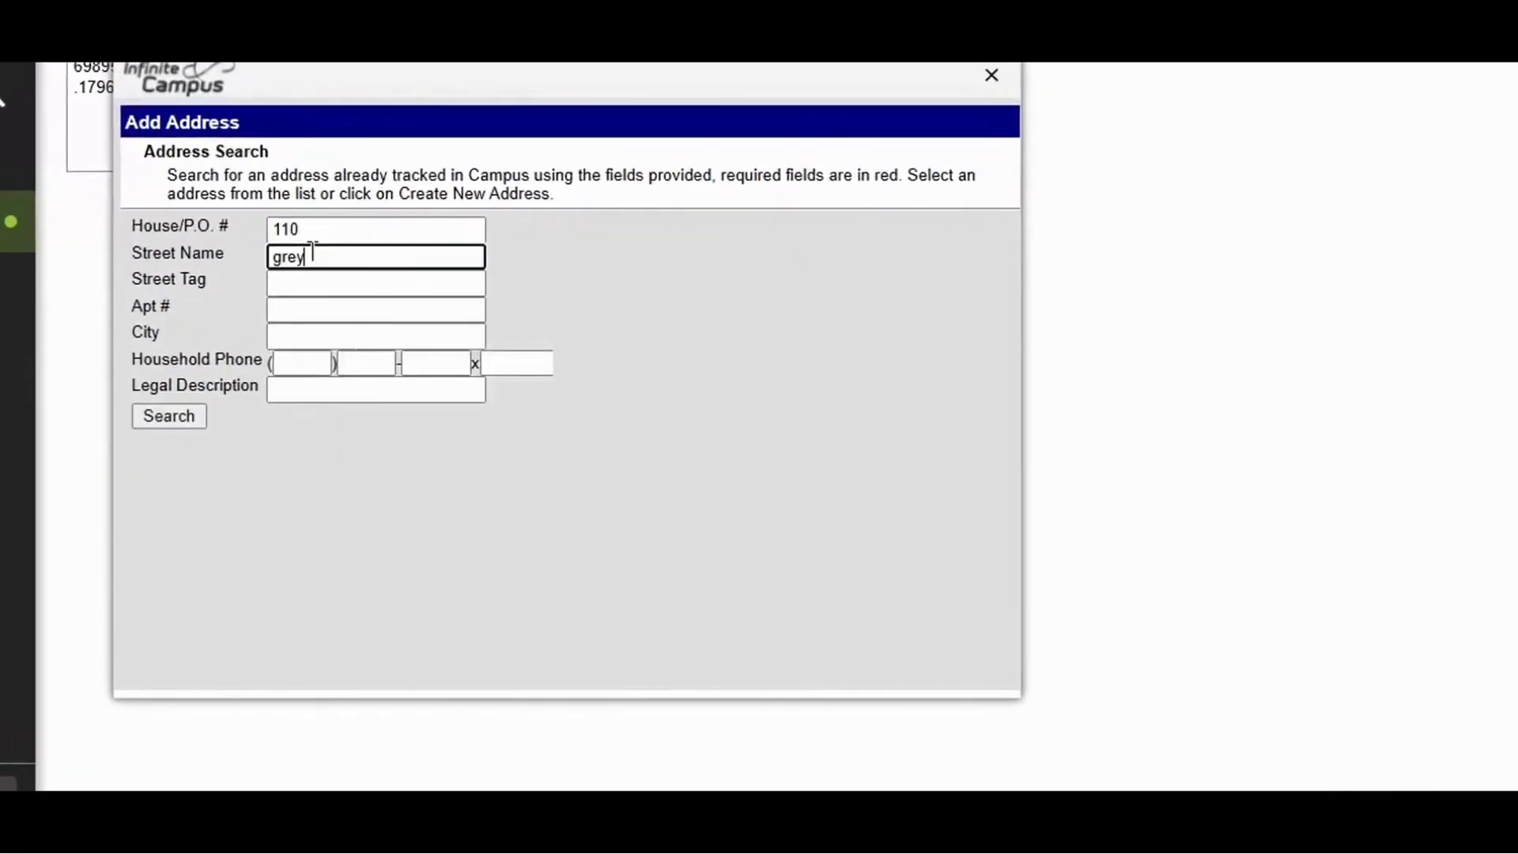
click(176, 421)
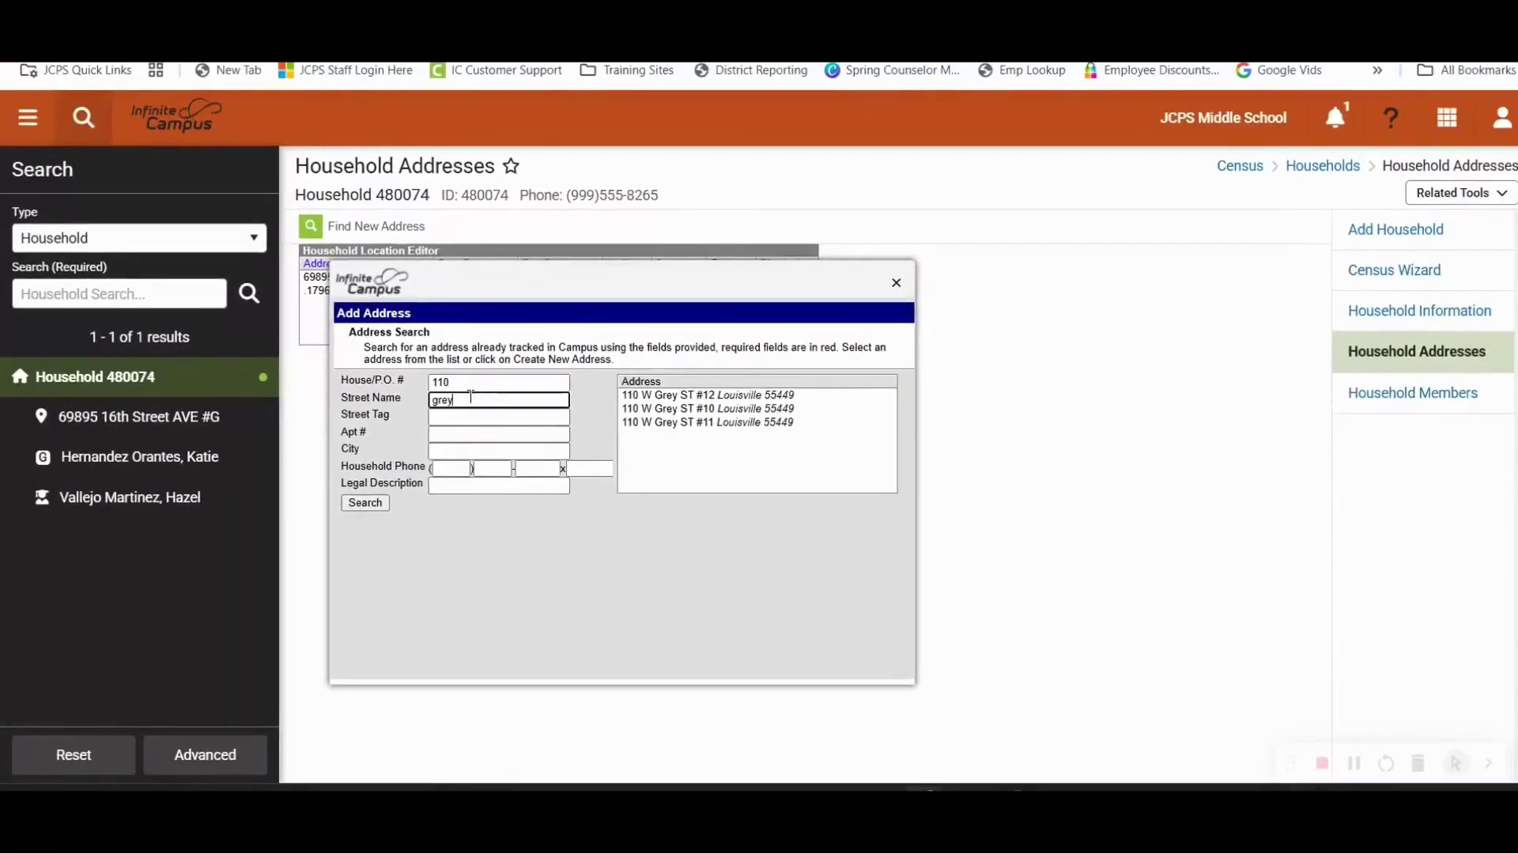
click(170, 257)
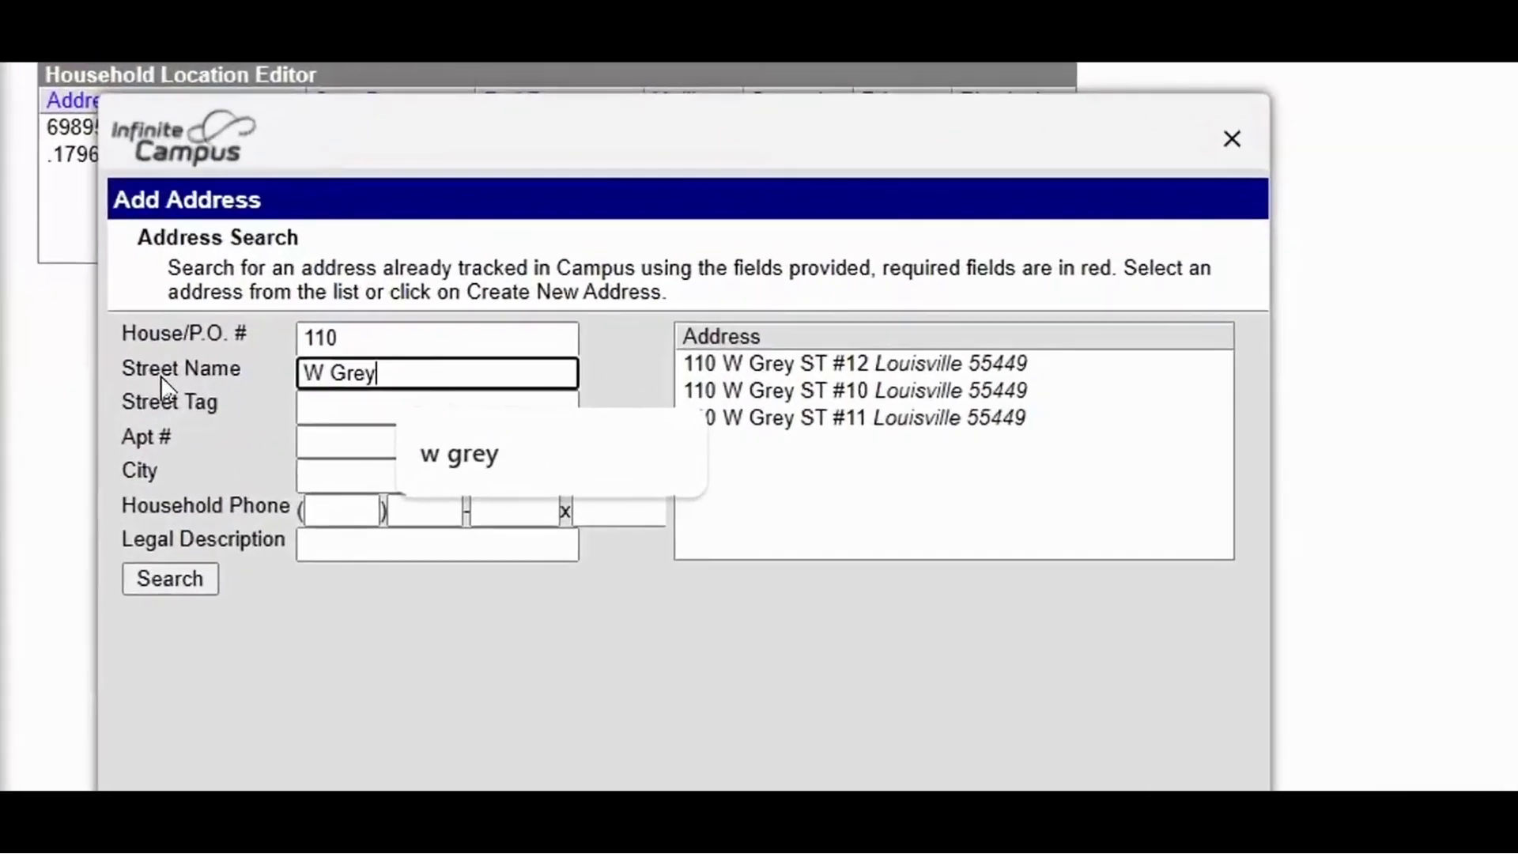
click(152, 585)
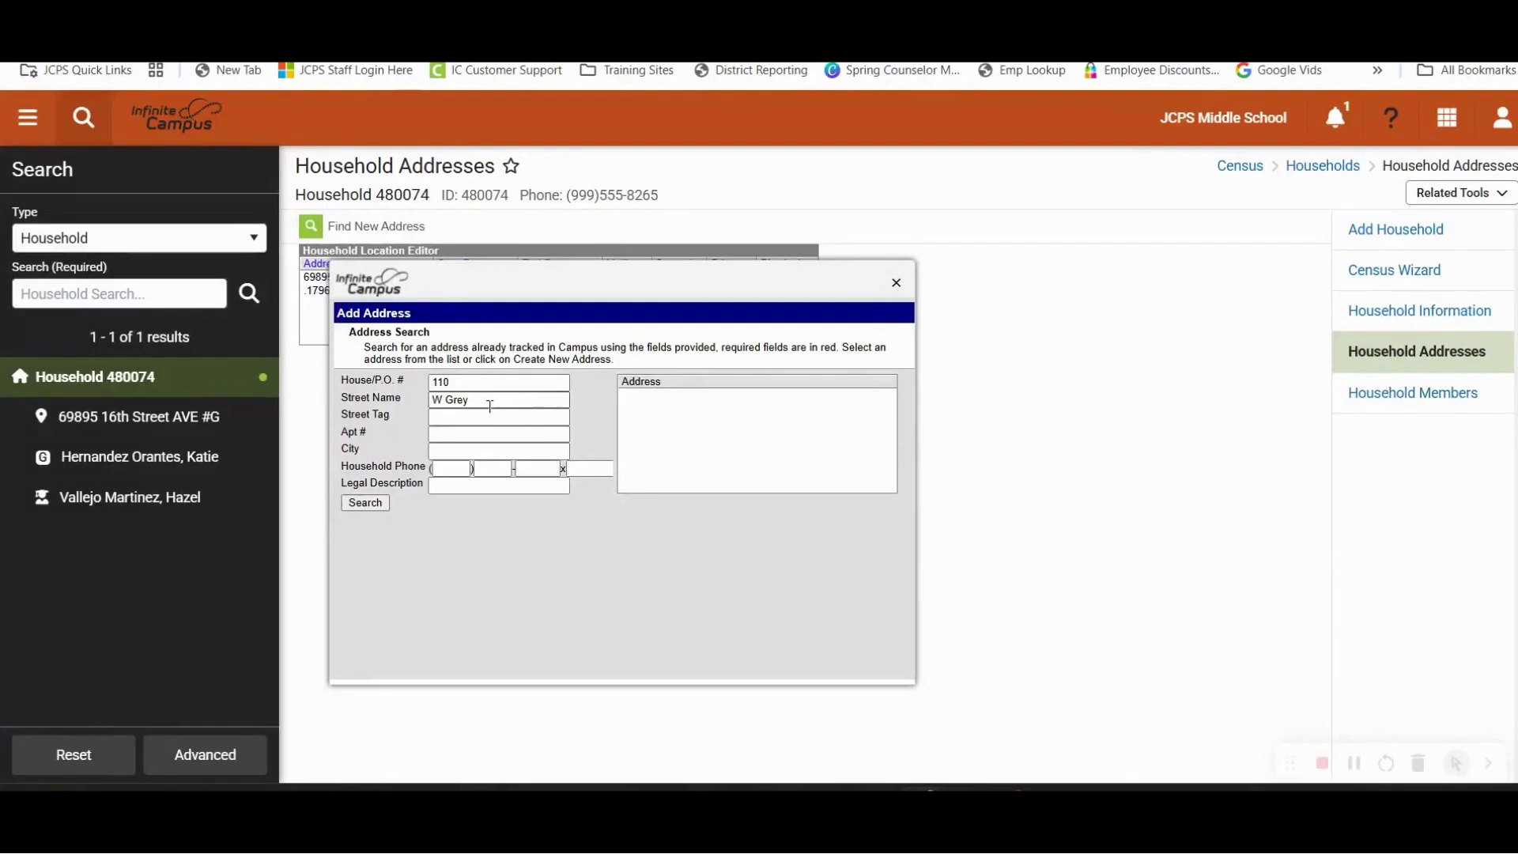
triple_click(487, 404)
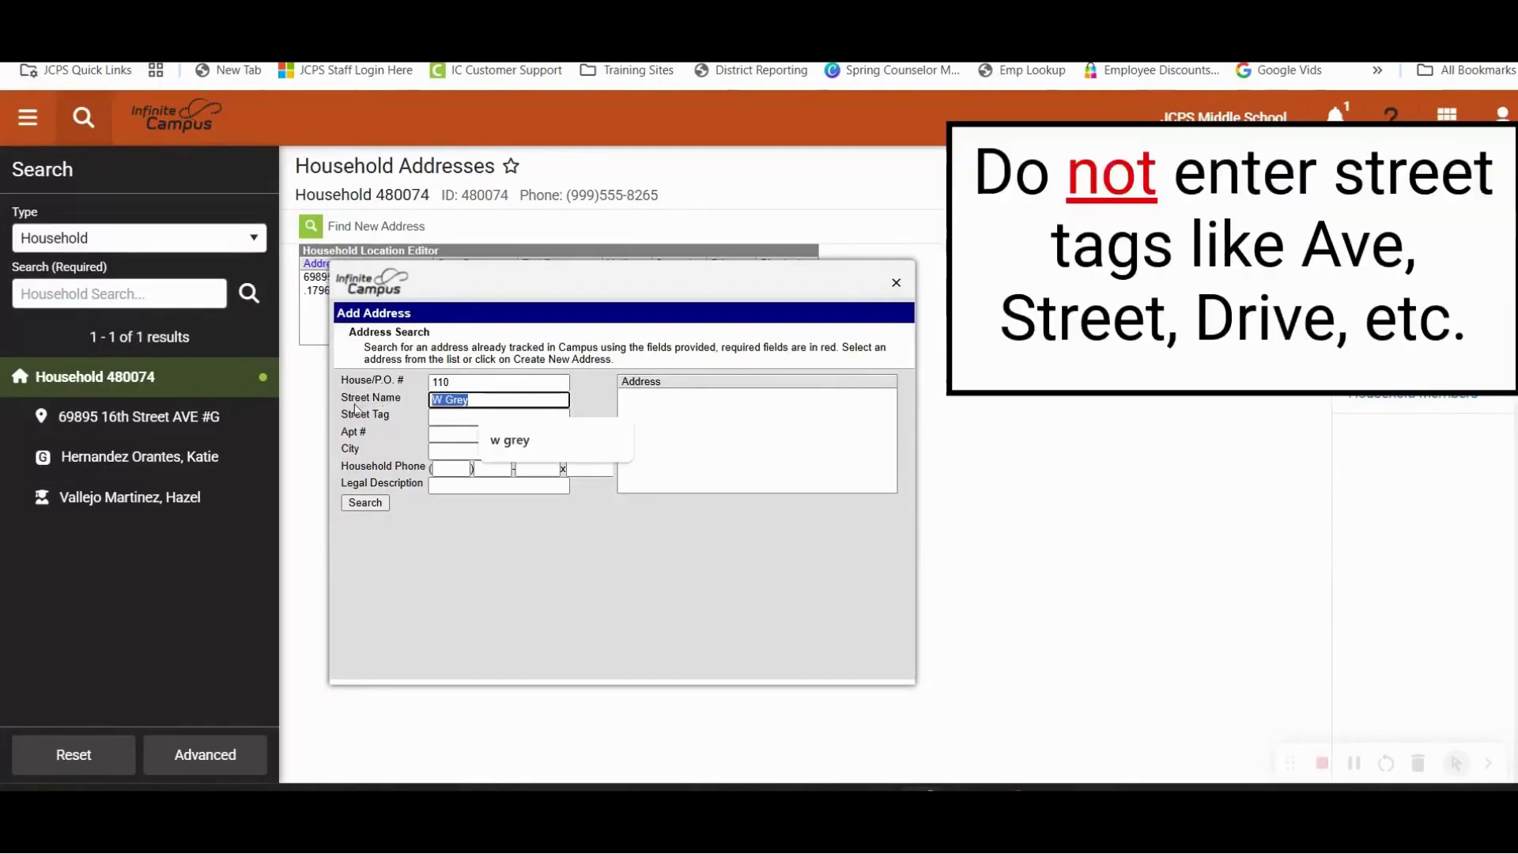
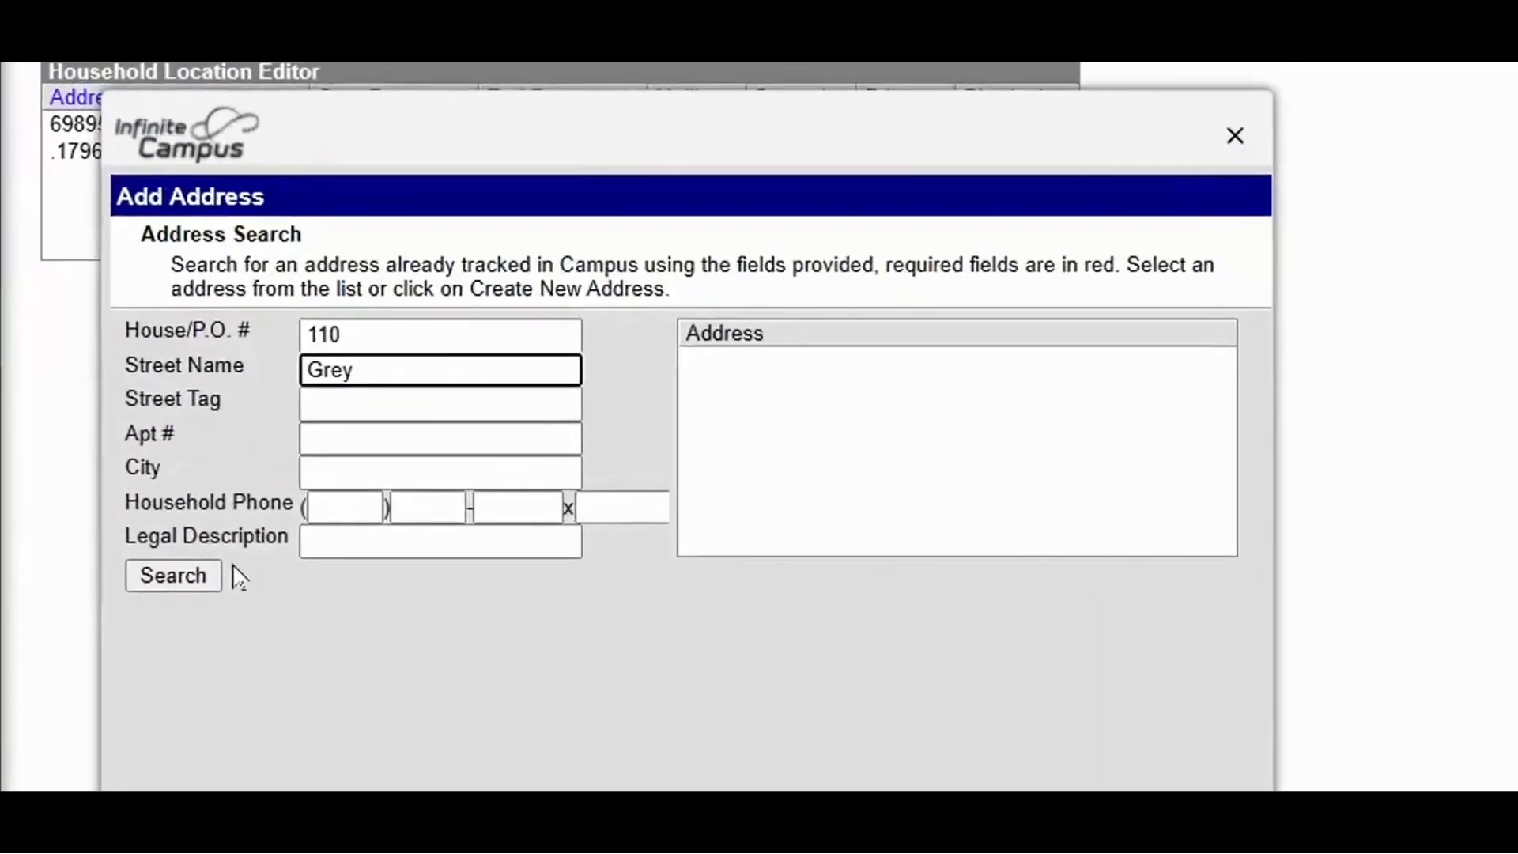
click(303, 532)
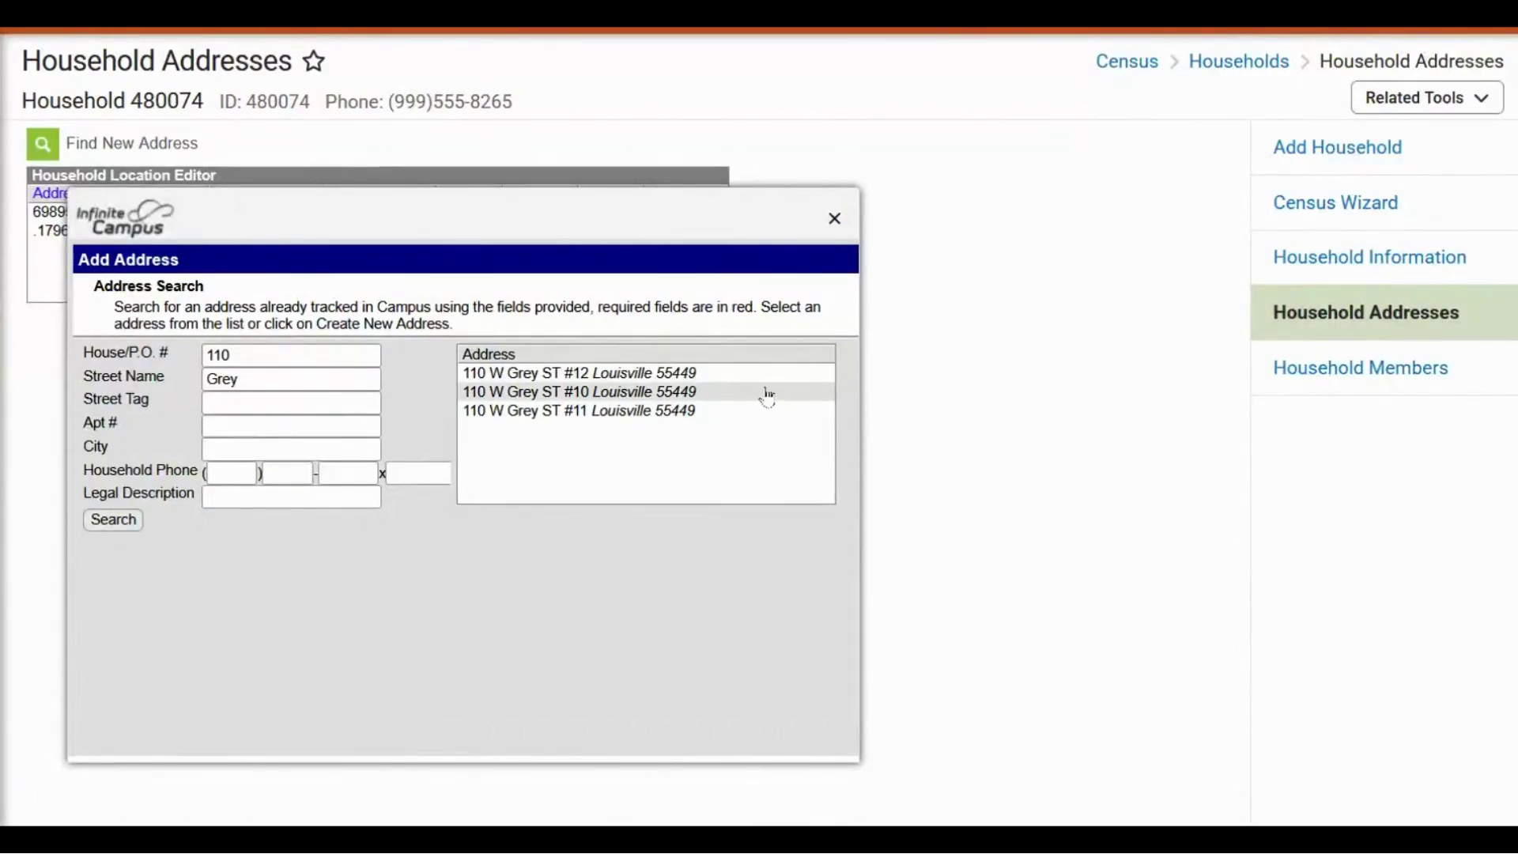
click(224, 431)
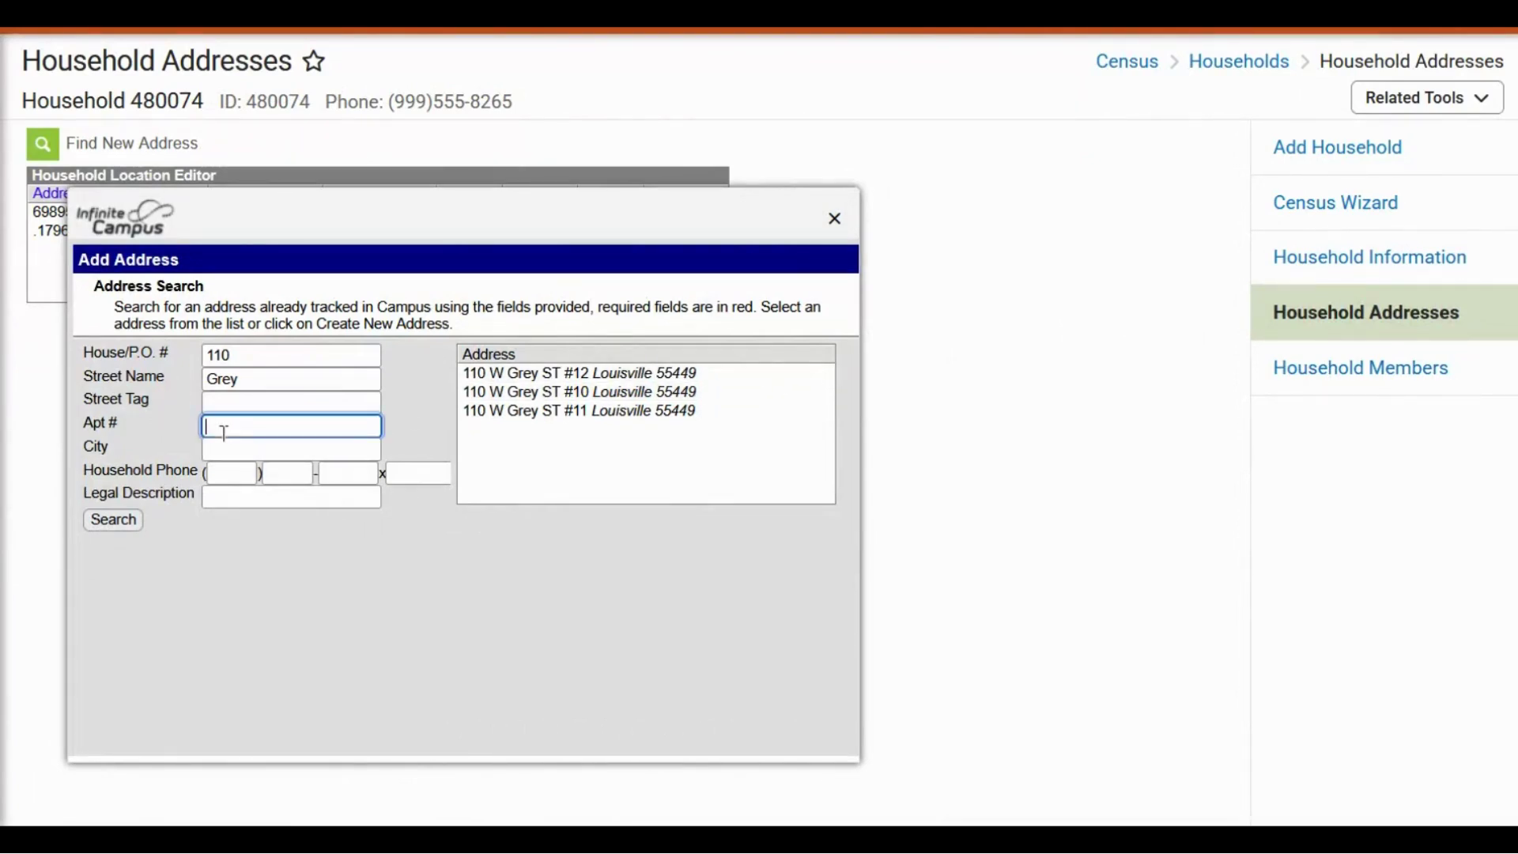
click(120, 523)
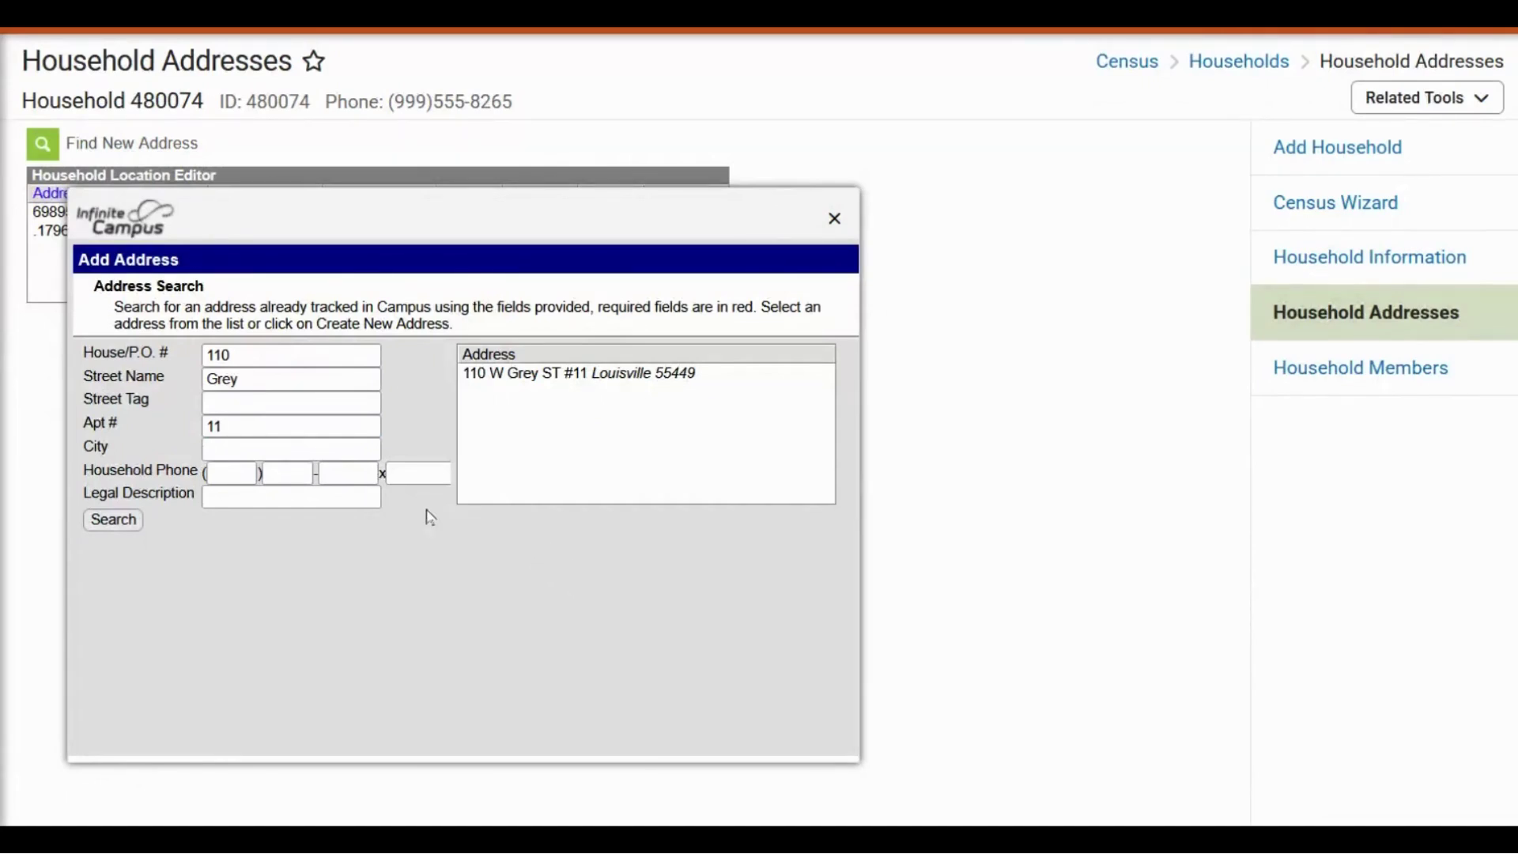
click(585, 376)
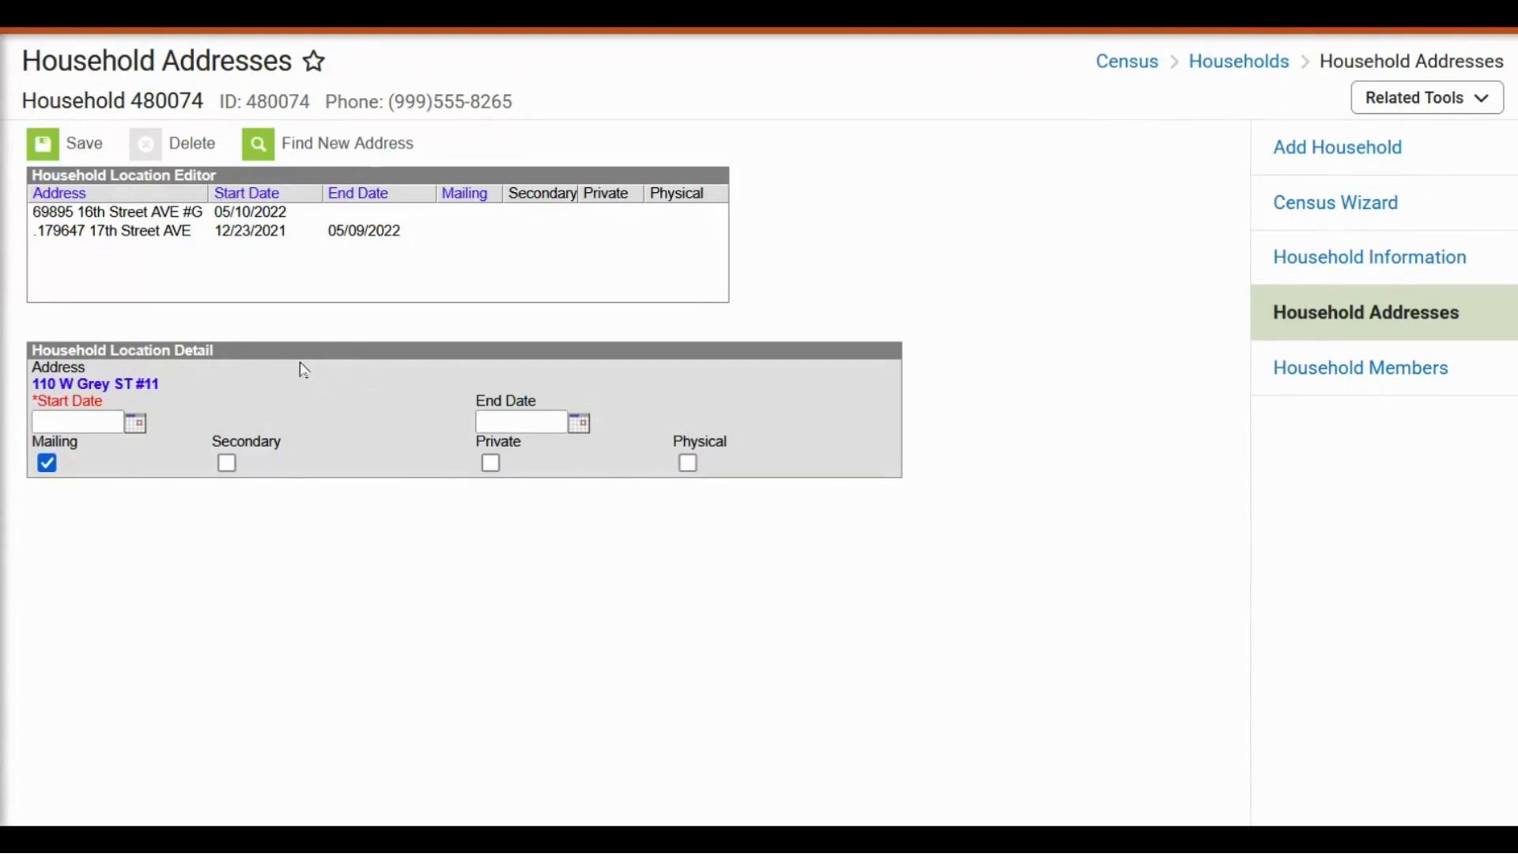
- Set the new address's start date to February 13, 2025 from the calendar
click(95, 423)
click(138, 426)
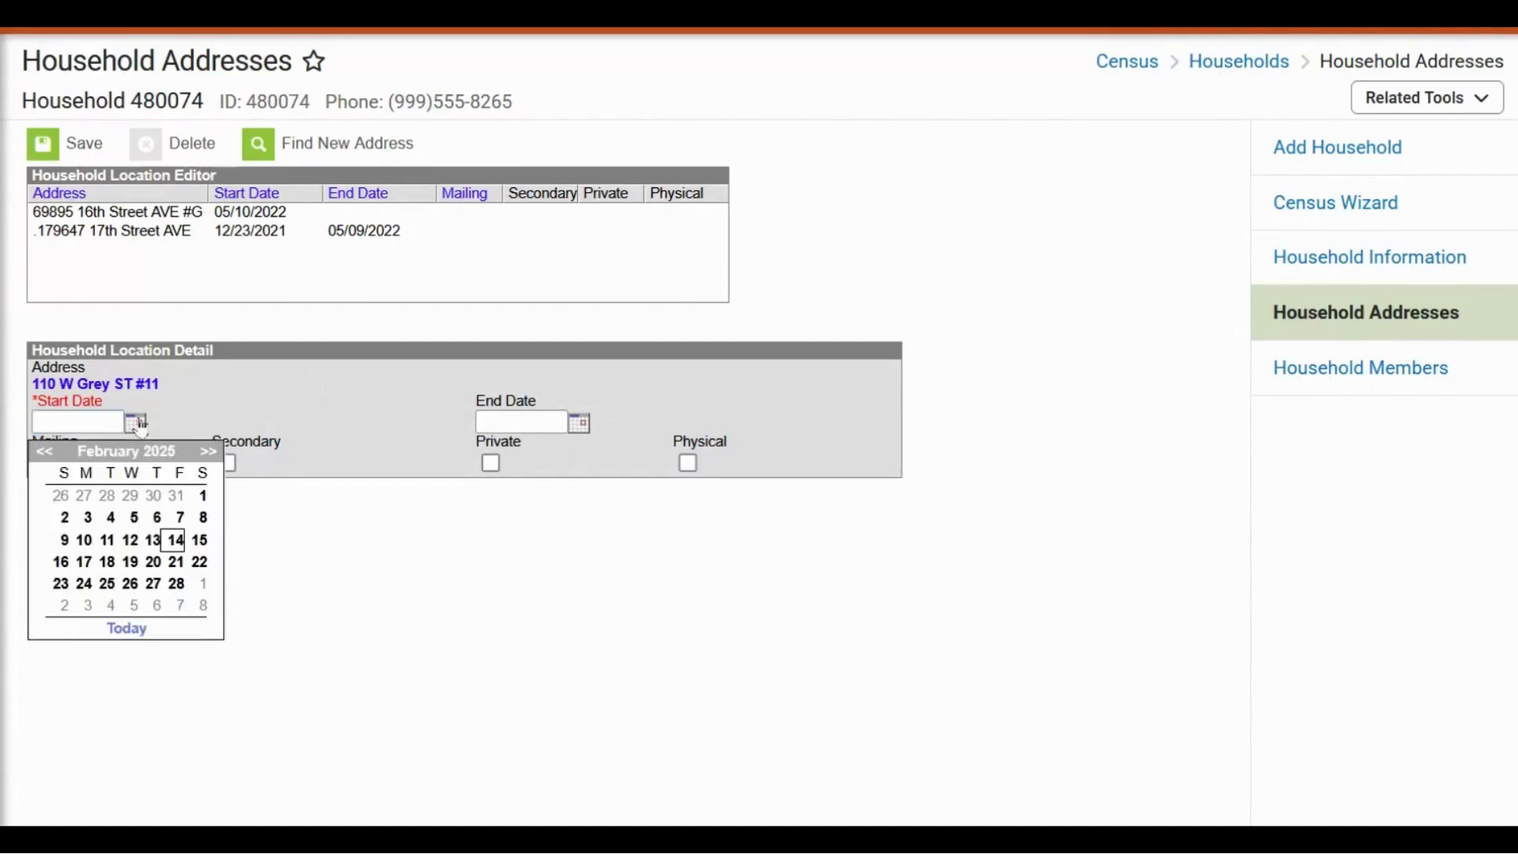
click(162, 545)
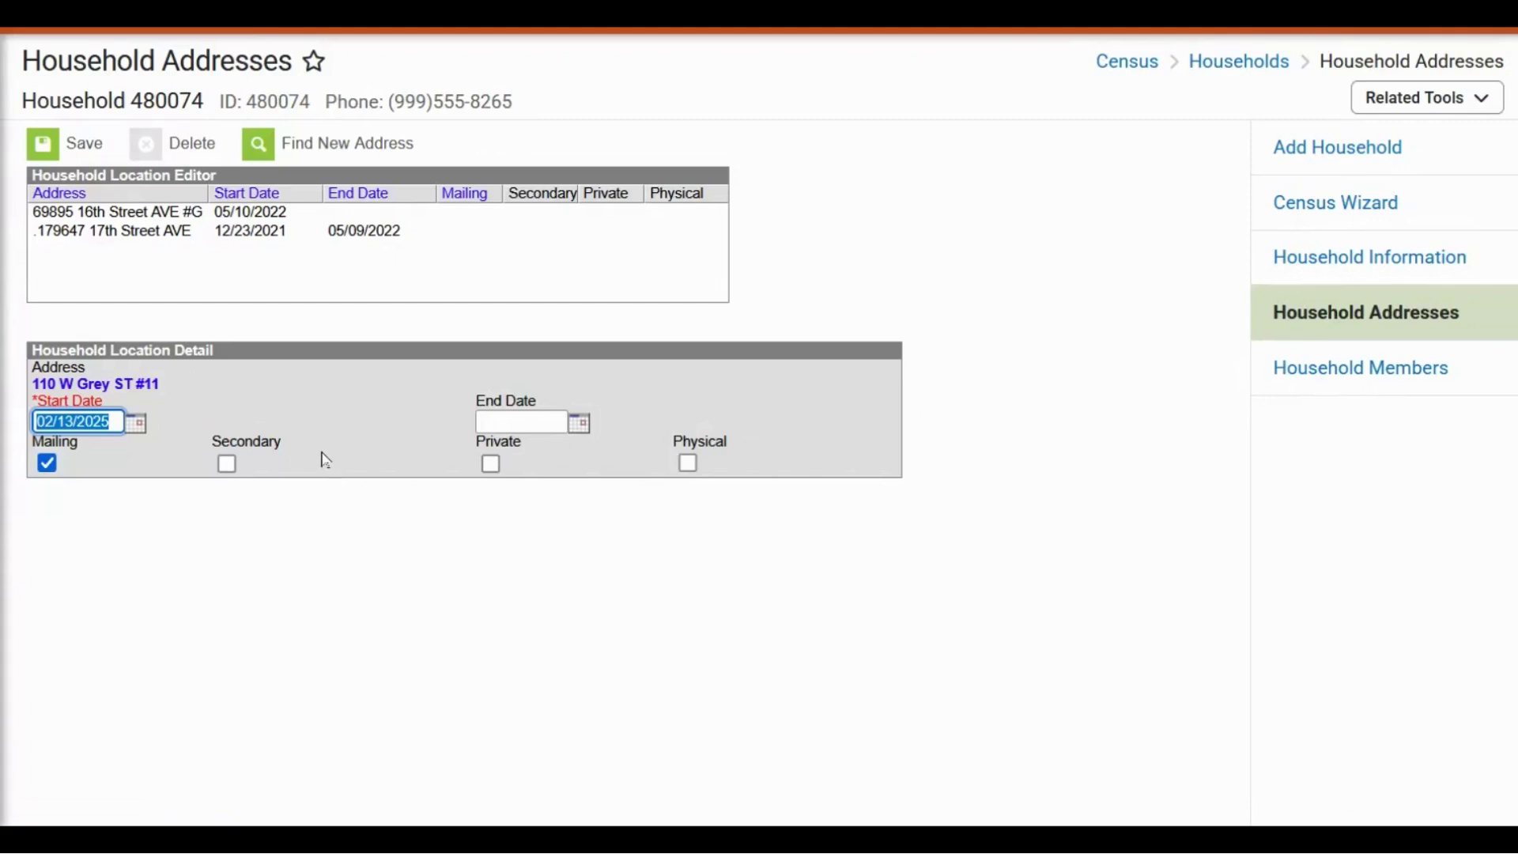
- Save the new address and accept end-dating the old primary address on 02/12/2025
click(79, 147)
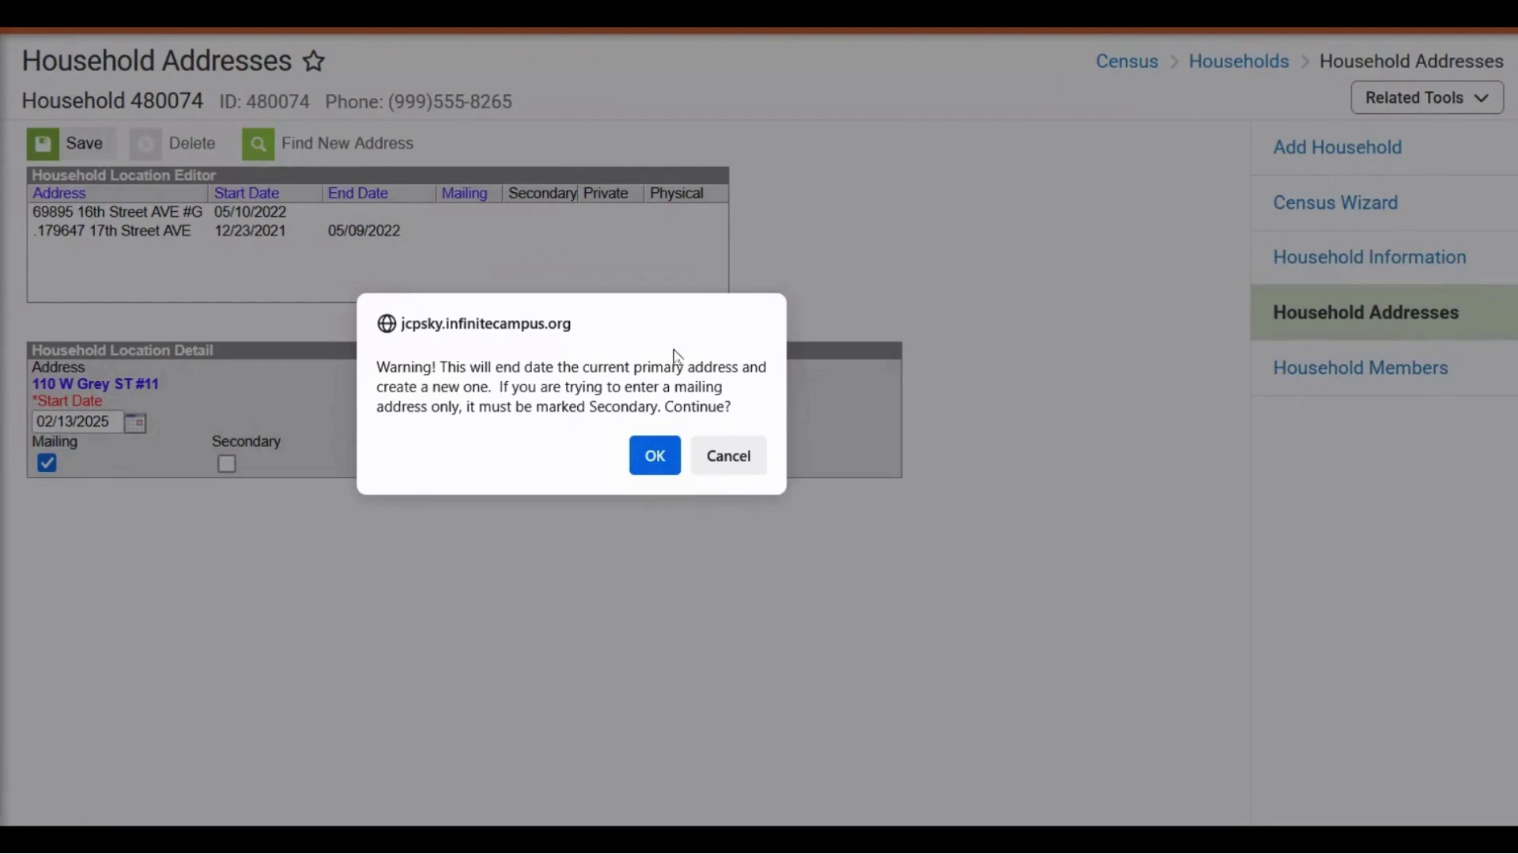
click(663, 462)
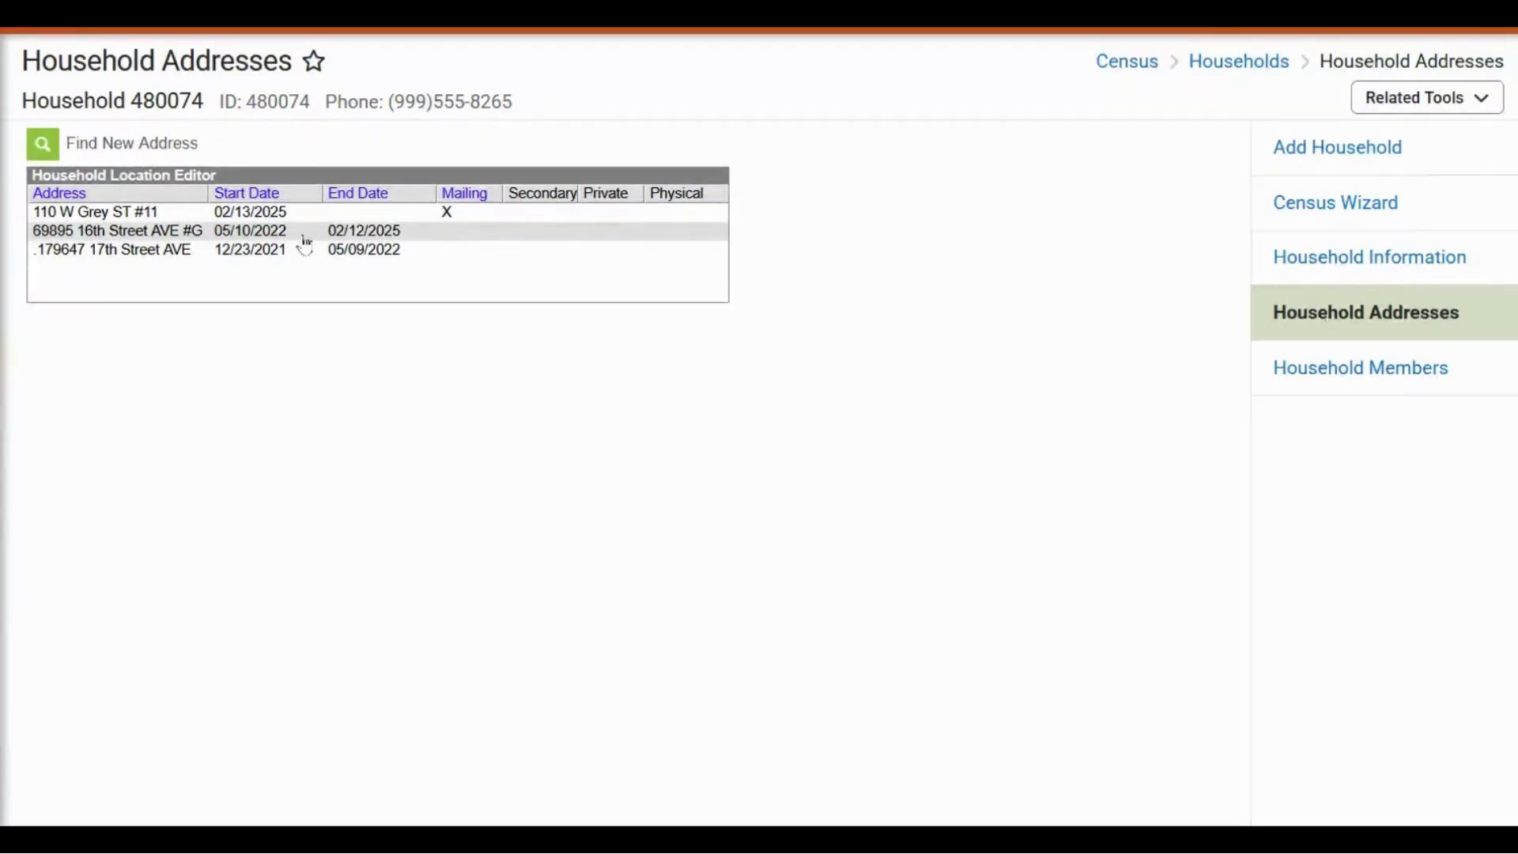
mouse_move(304, 240)
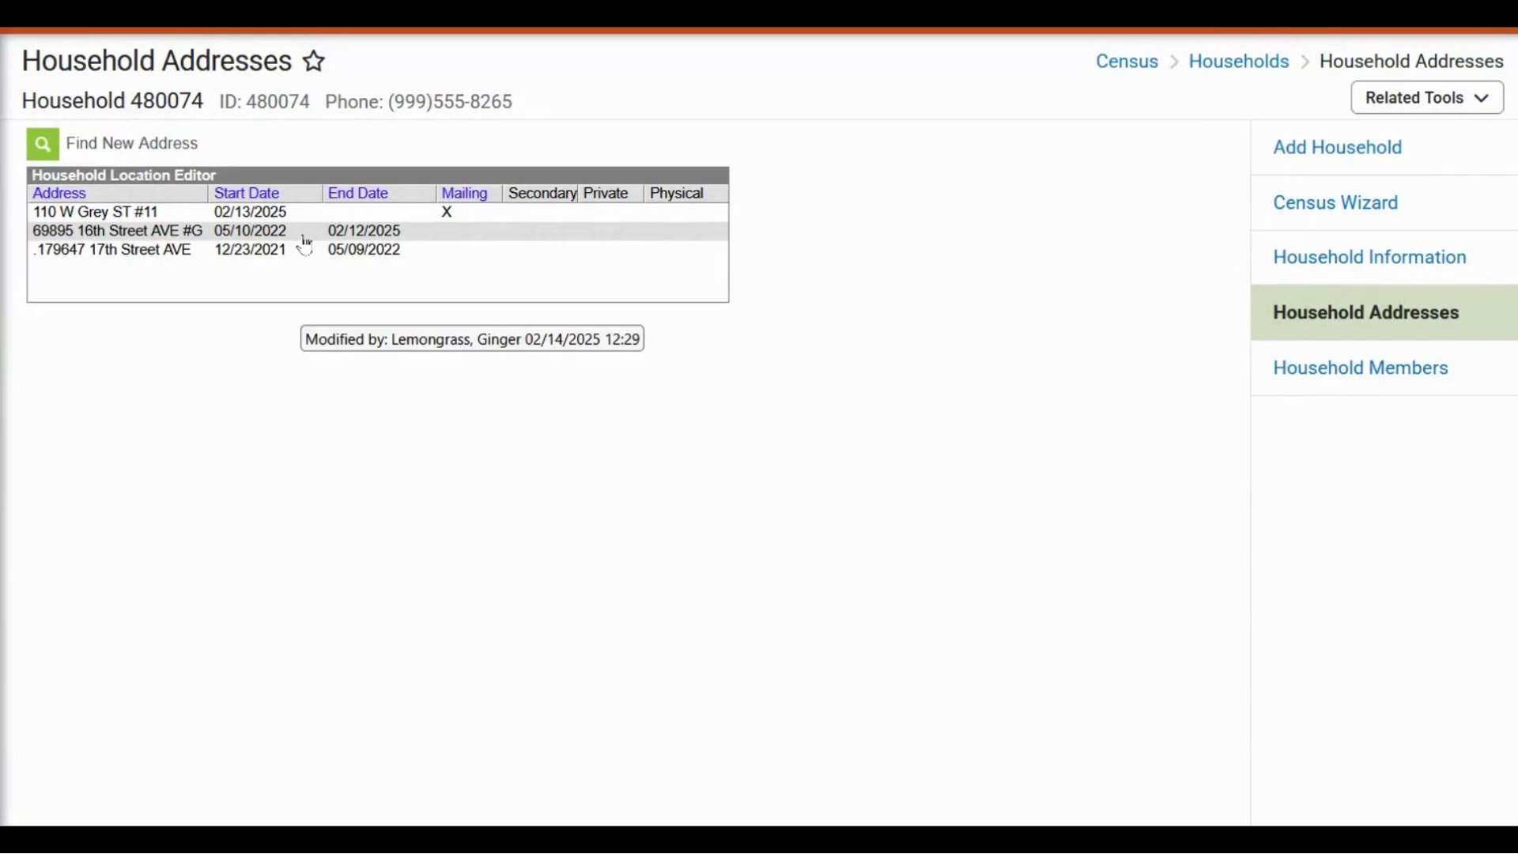